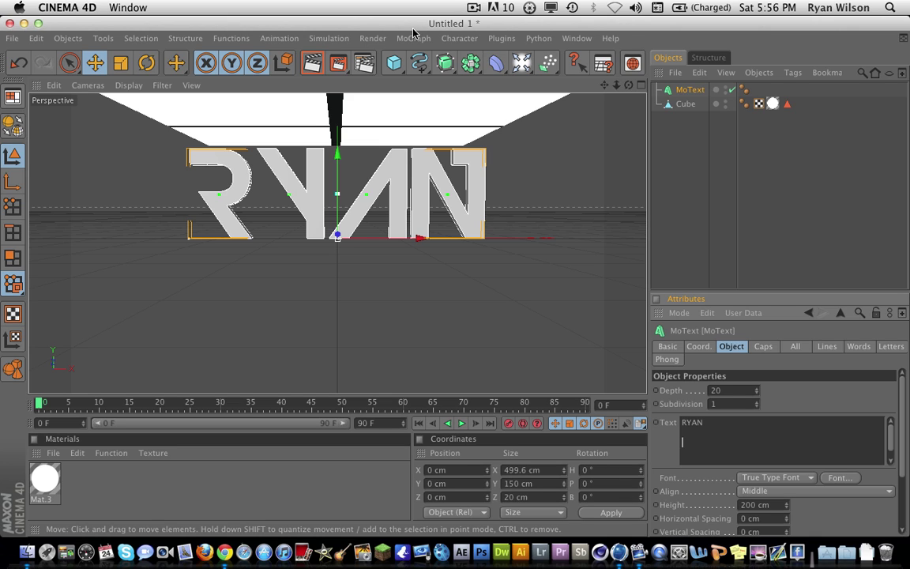
# Remove the extra blank line from the MoText text and set the object's depth to 100.
pyautogui.press('BackSpace')
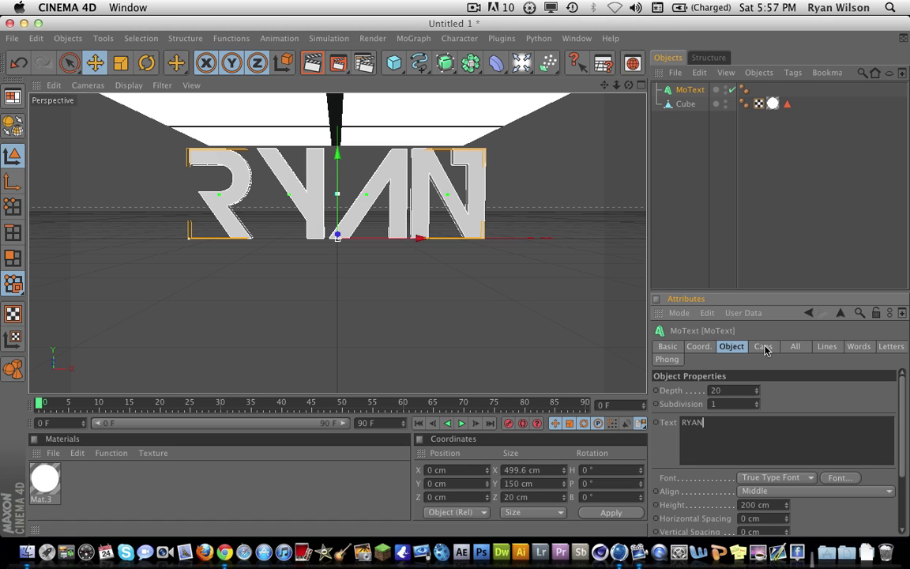
pyautogui.press('Tab')
pyautogui.write('40')
pyautogui.write('00')
pyautogui.press('Return')
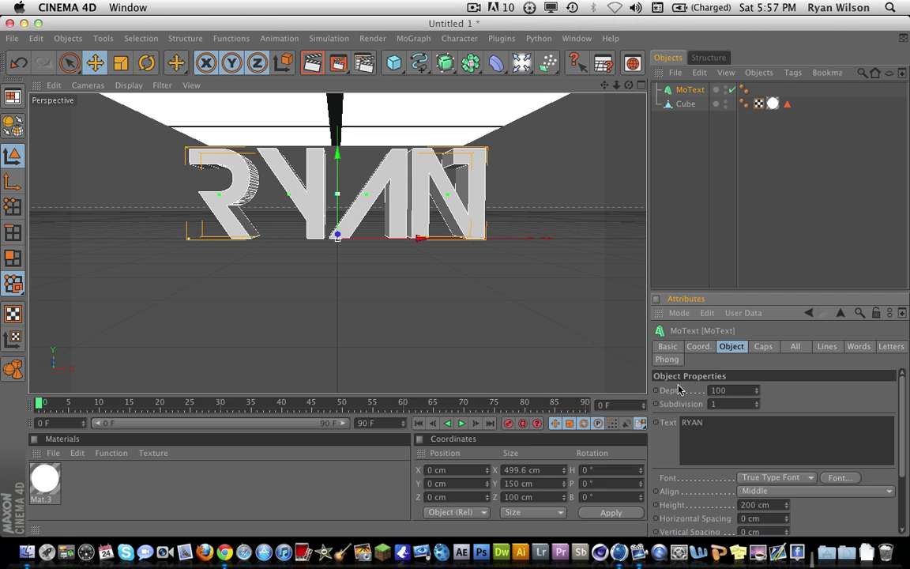
# Set both the start and end caps of the MoText to Fillet Cap.
pyautogui.click(762, 348)
pyautogui.click(758, 389)
pyautogui.click(758, 443)
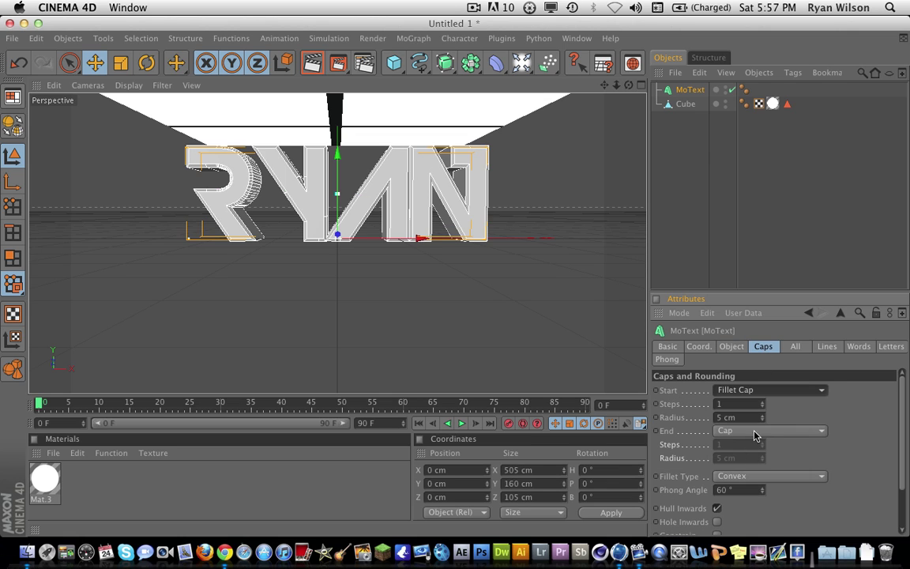
pyautogui.click(754, 433)
pyautogui.click(741, 488)
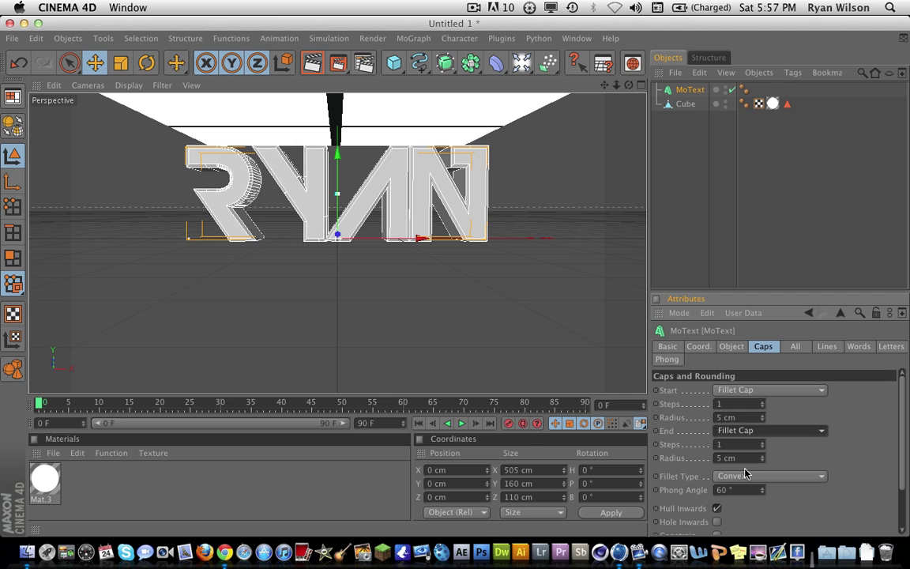
# Set the MoText's start cap radius to 4 cm and its end cap radius to 3 cm.
pyautogui.click(762, 414)
pyautogui.click(763, 420)
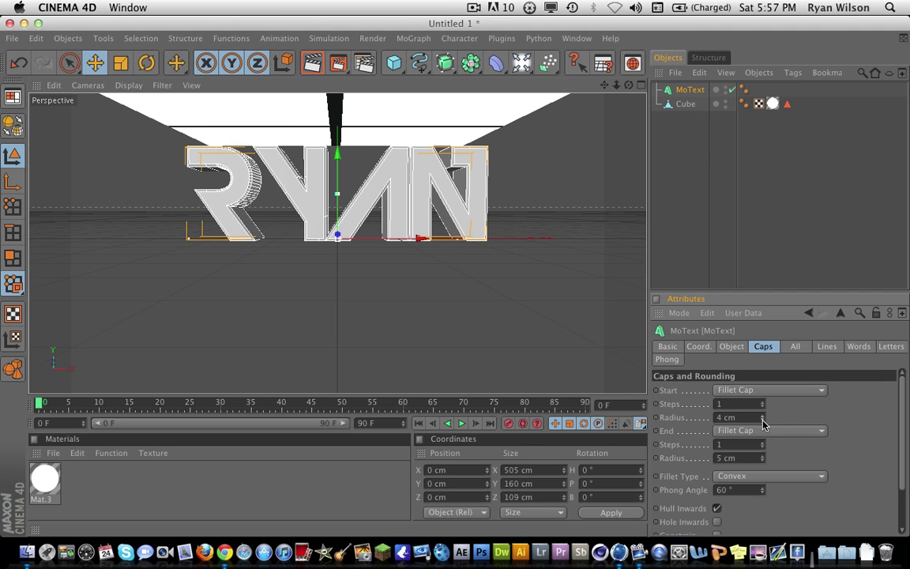
pyautogui.click(763, 460)
pyautogui.click(763, 460)
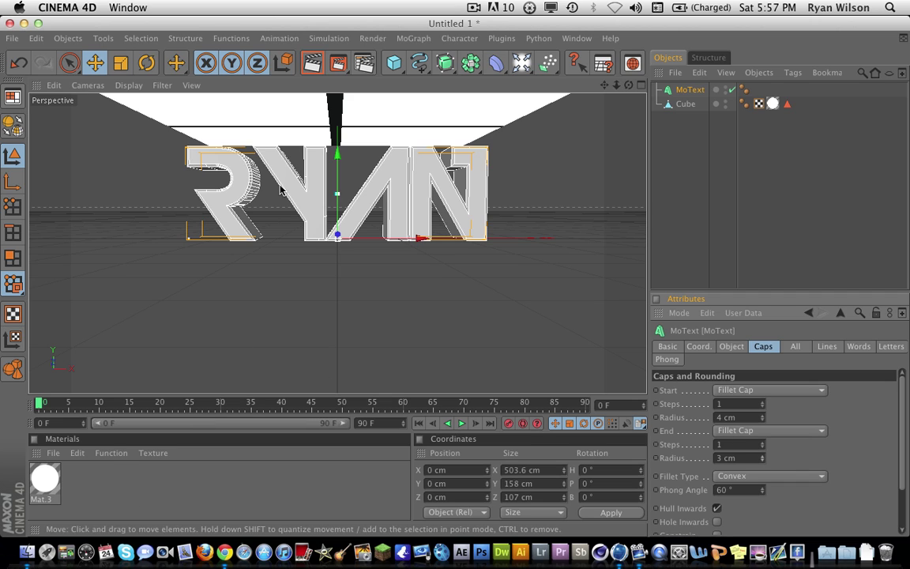
# Create a new material and turn off its Specular channel, leaving only Color enabled.
pyautogui.click(681, 92)
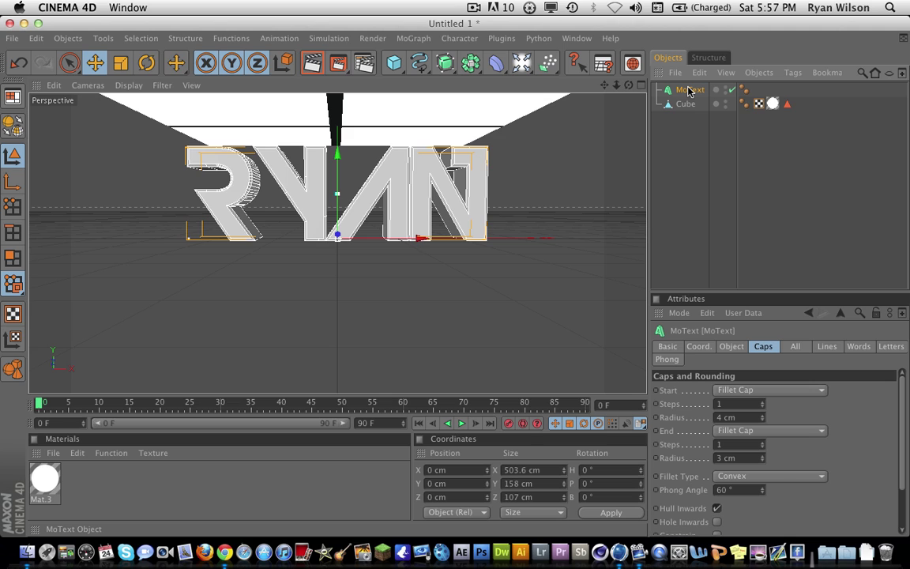
pyautogui.click(53, 453)
pyautogui.click(79, 320)
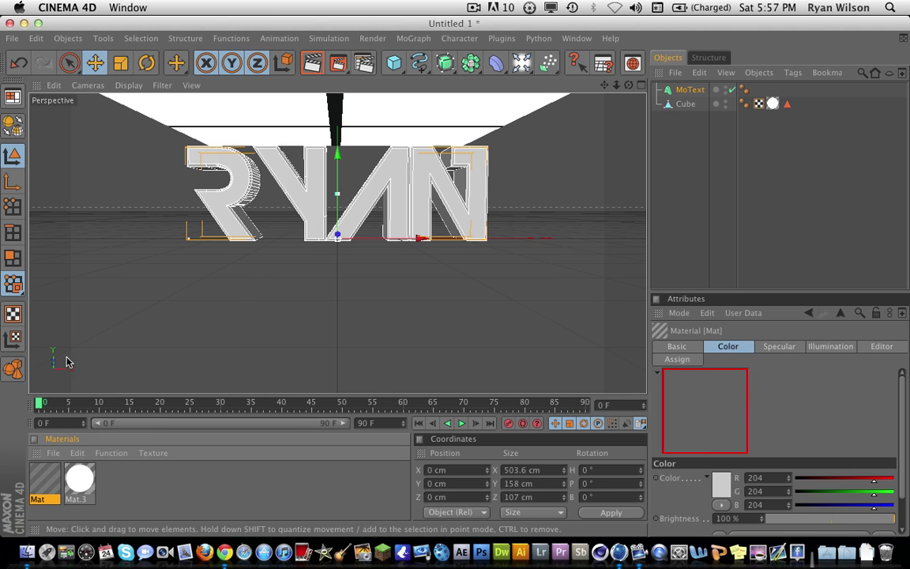
pyautogui.doubleClick(45, 478)
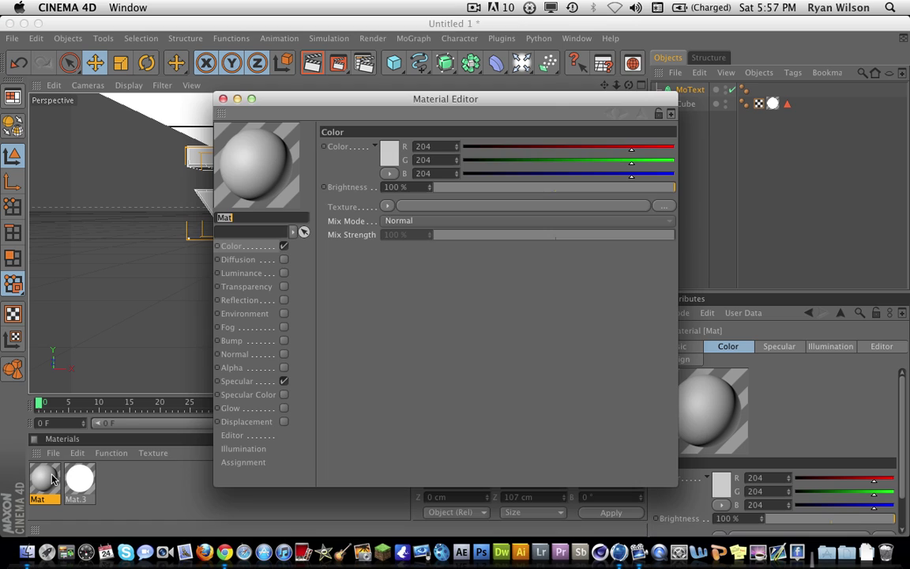
pyautogui.click(284, 300)
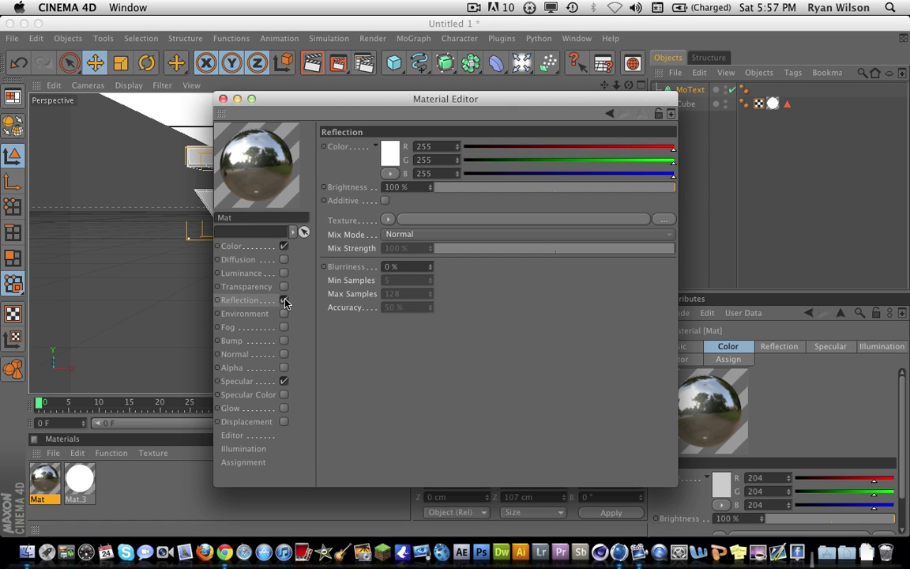
pyautogui.click(284, 301)
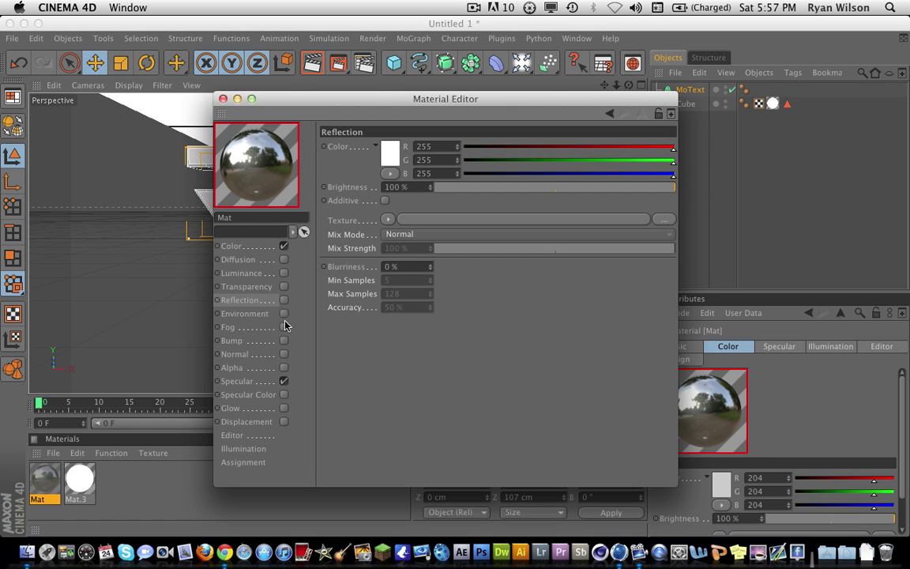
pyautogui.click(285, 381)
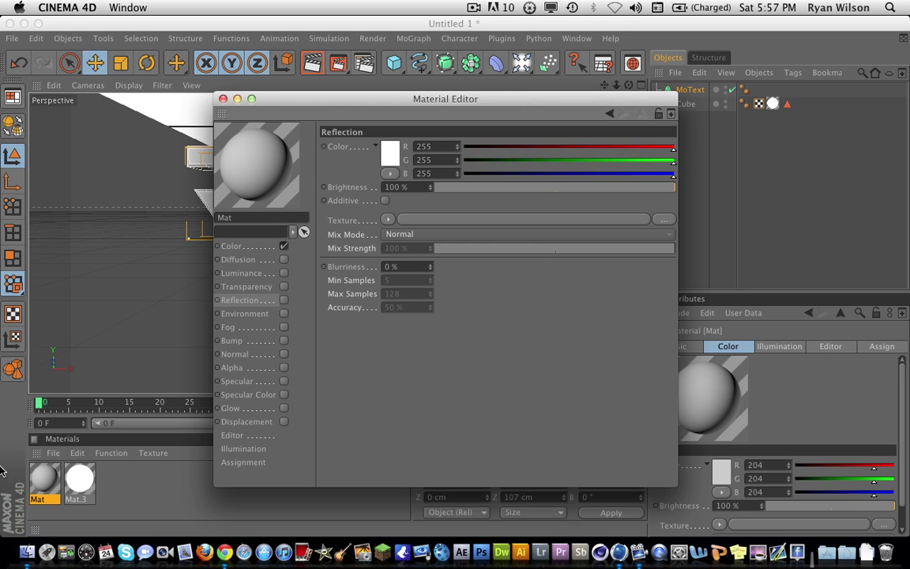
pyautogui.click(223, 99)
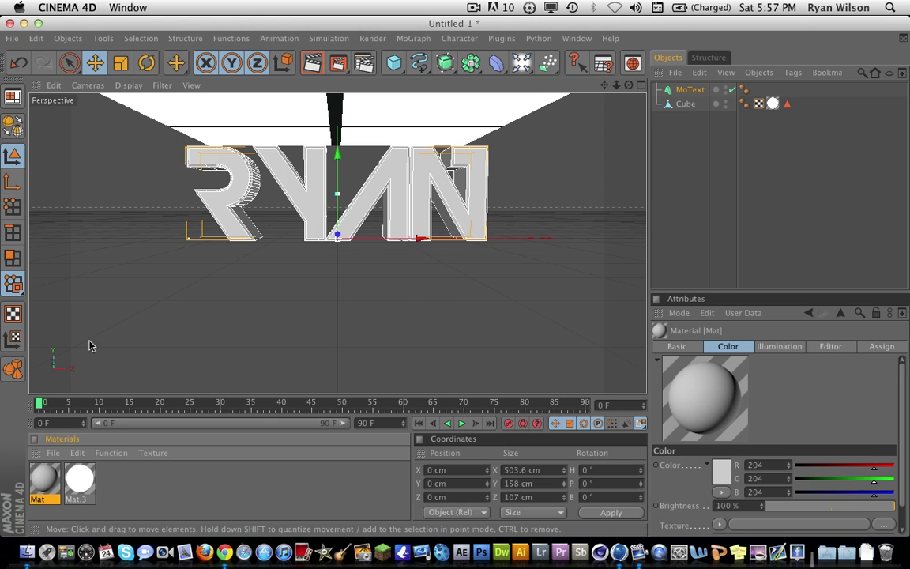
# Set the new material's color to bright green with R 21, G 213, B 0.
pyautogui.click(62, 452)
pyautogui.click(48, 472)
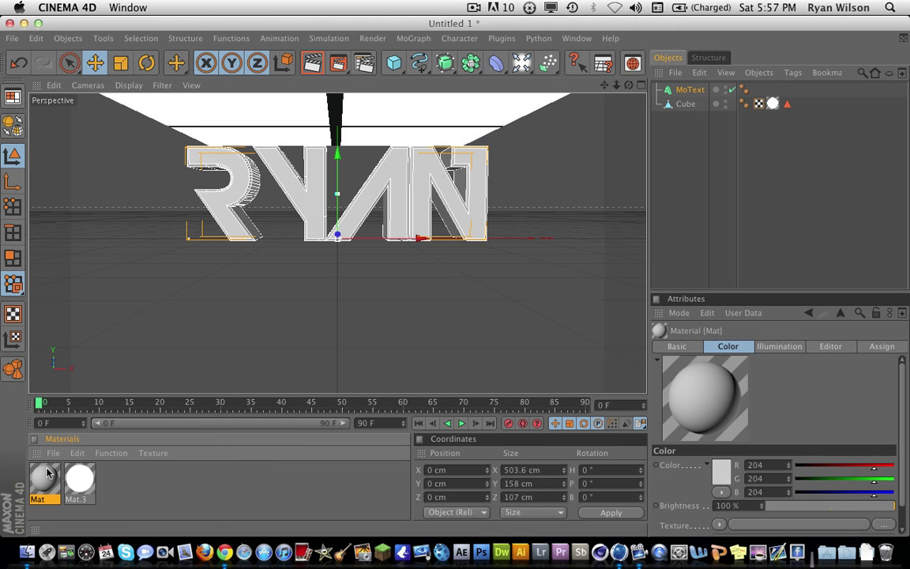
pyautogui.doubleClick(45, 476)
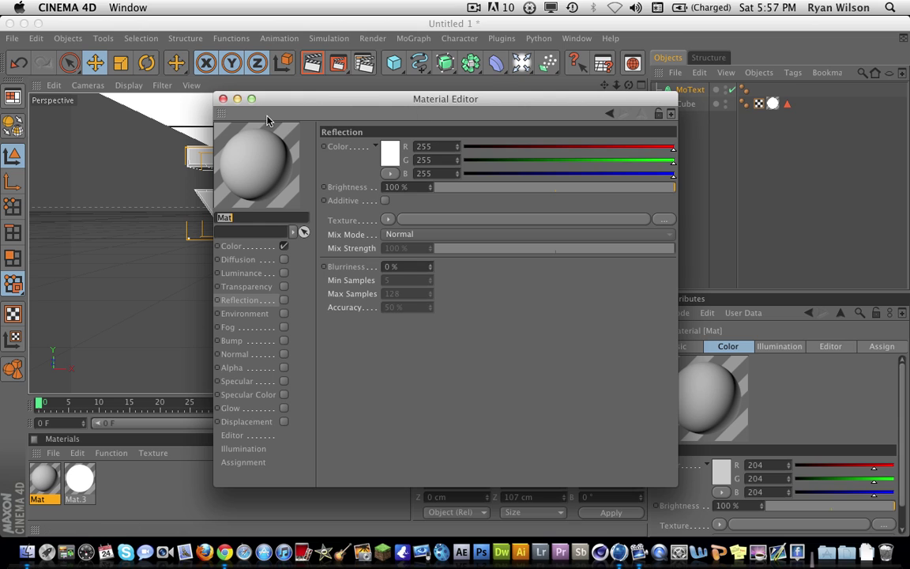
pyautogui.click(230, 246)
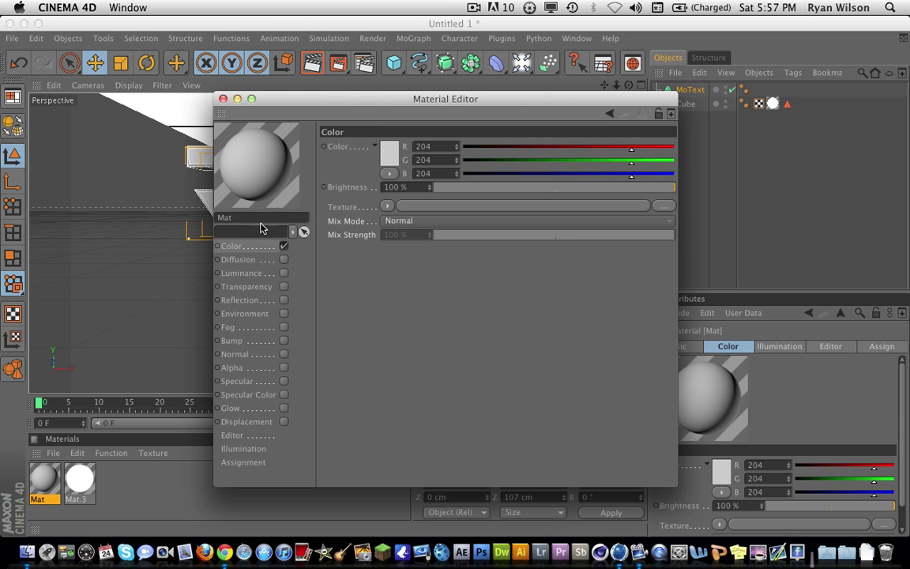
pyautogui.click(400, 147)
pyautogui.click(397, 117)
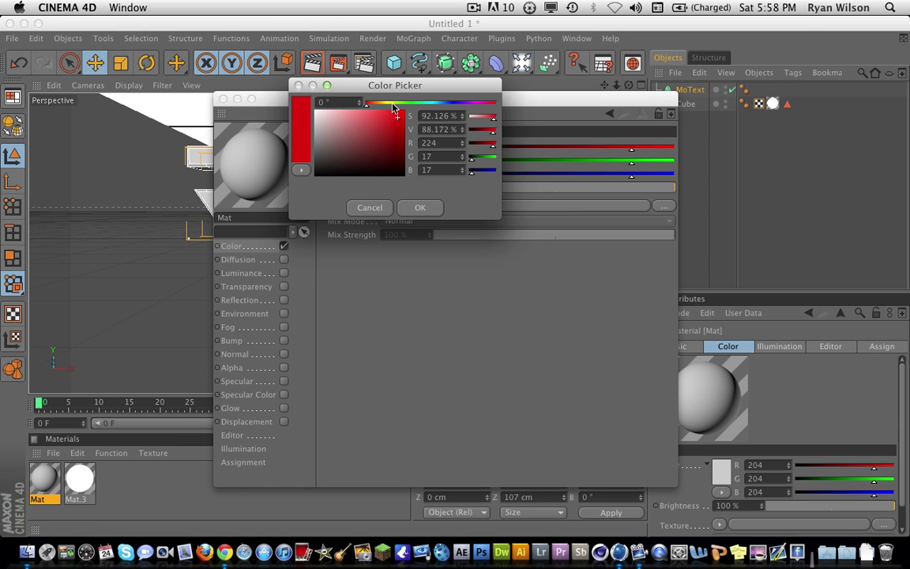
pyautogui.moveTo(394, 104); pyautogui.dragTo(419, 121)
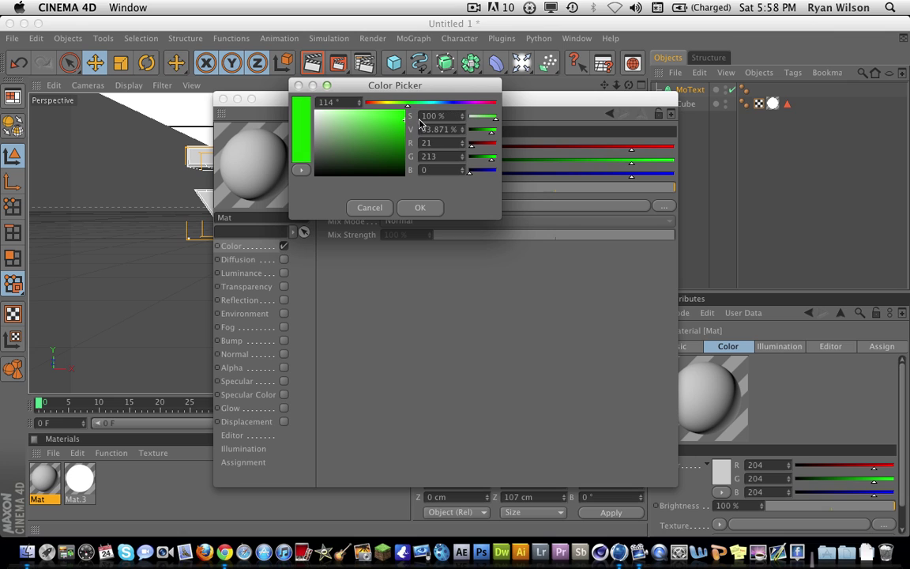
pyautogui.click(415, 206)
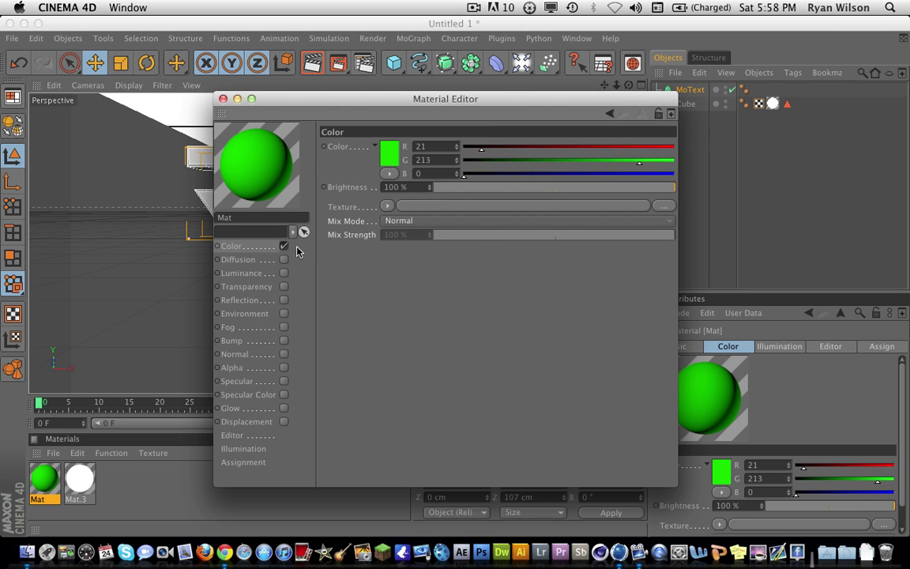
# Enable the green material's Reflection channel and load a Fresnel shader as its texture.
pyautogui.click(282, 301)
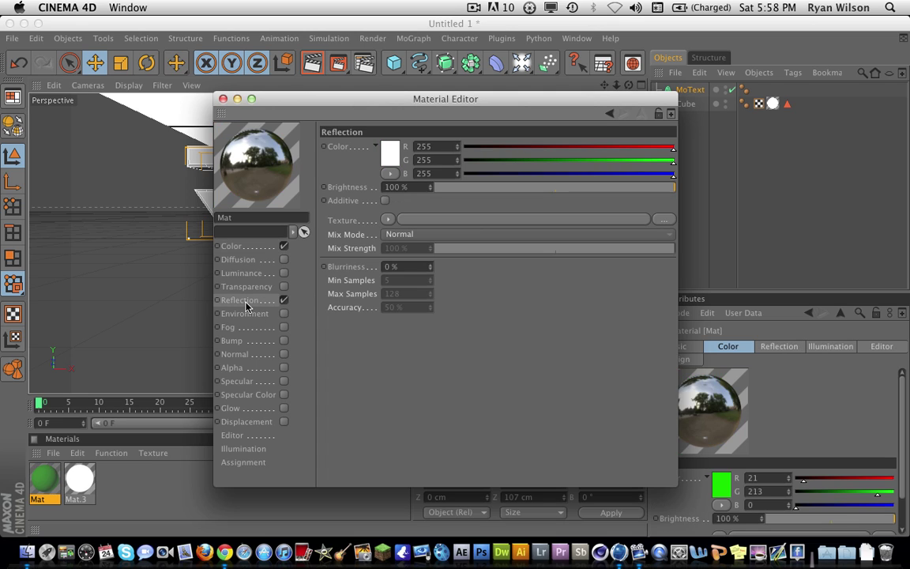
pyautogui.click(387, 221)
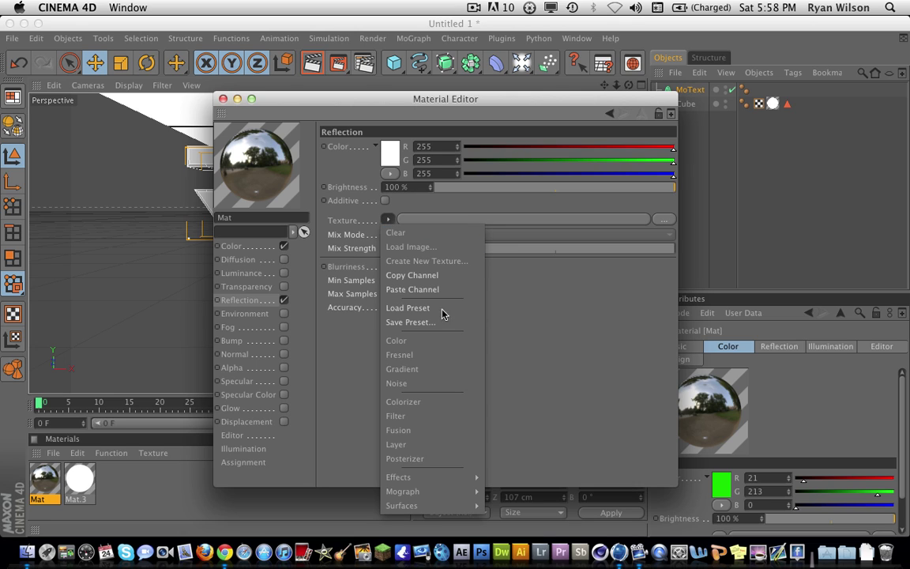
pyautogui.click(488, 312)
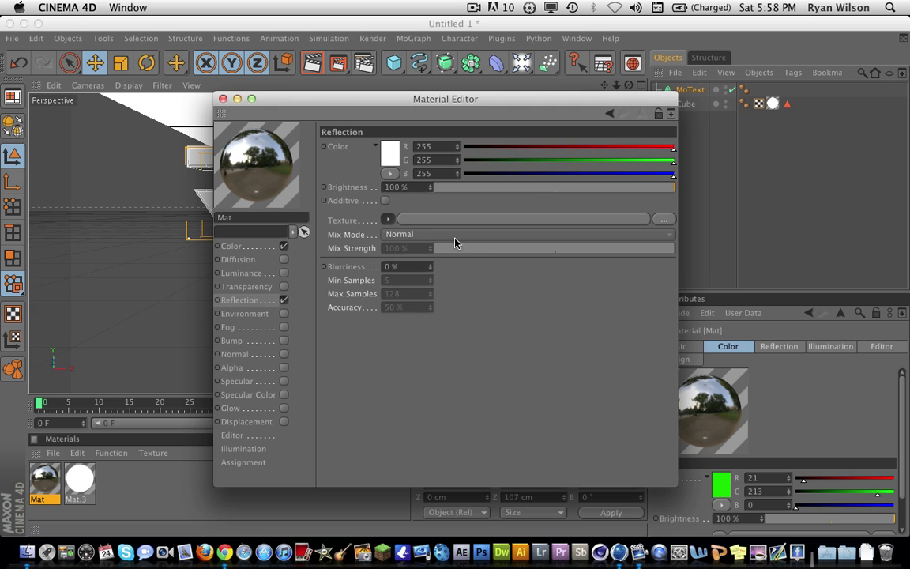
pyautogui.click(387, 219)
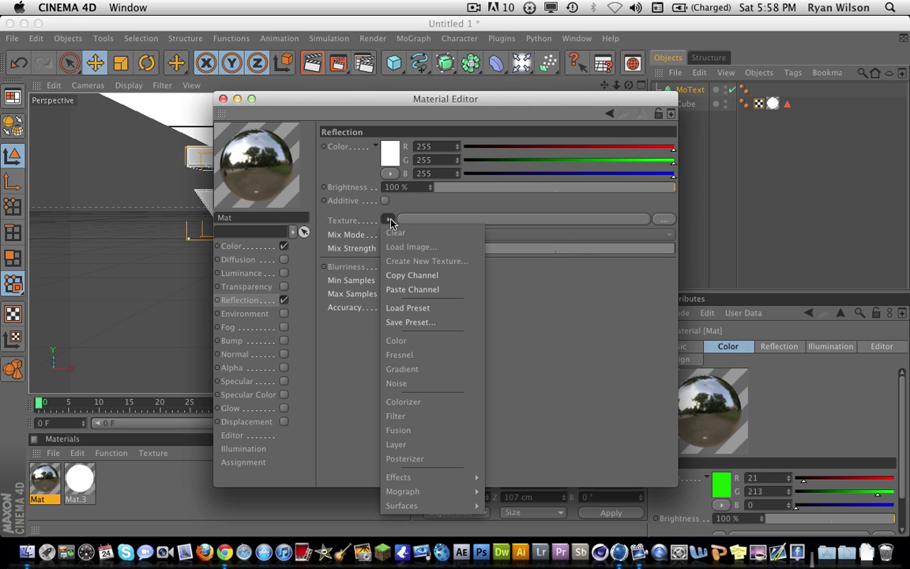
pyautogui.click(504, 334)
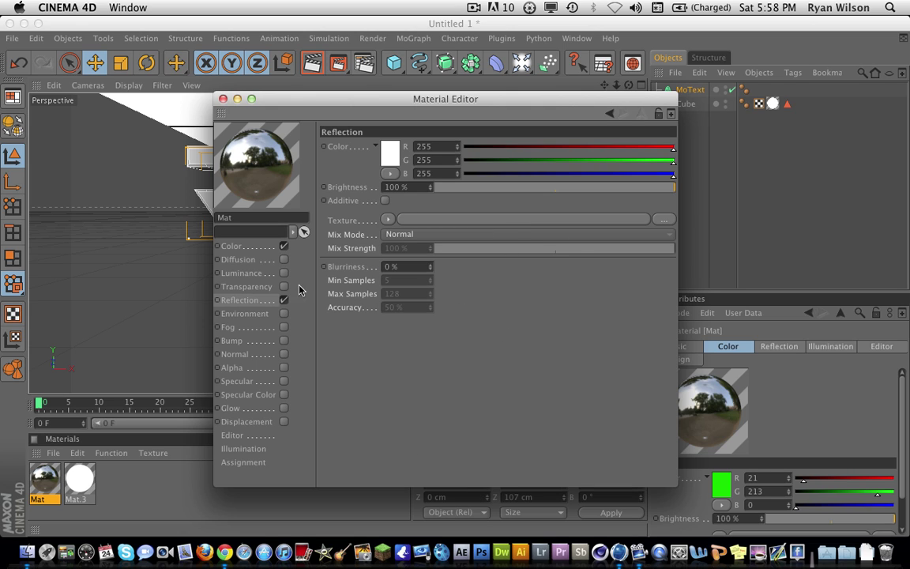
pyautogui.click(387, 218)
pyautogui.click(399, 362)
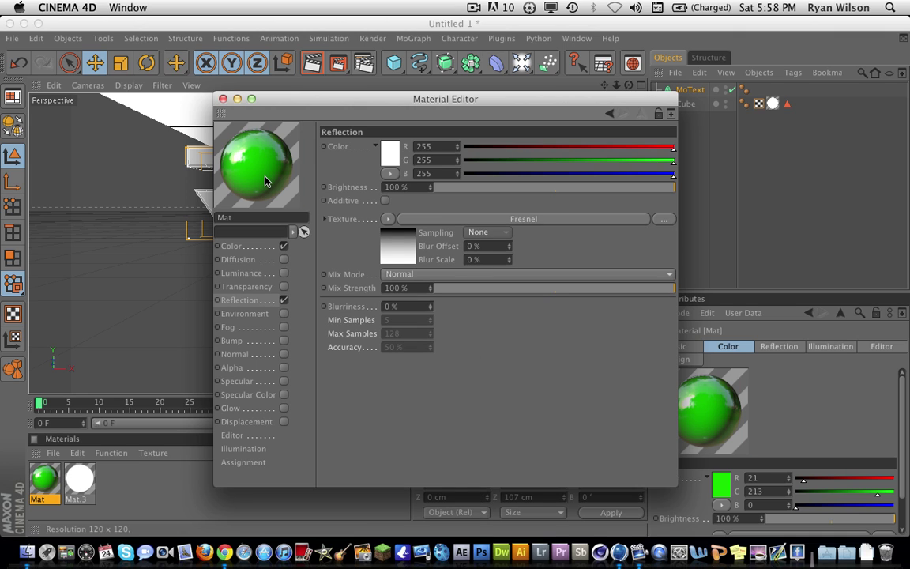
# Set the reflection's mix strength to 43 % and its brightness to 22 %.
pyautogui.click(529, 287)
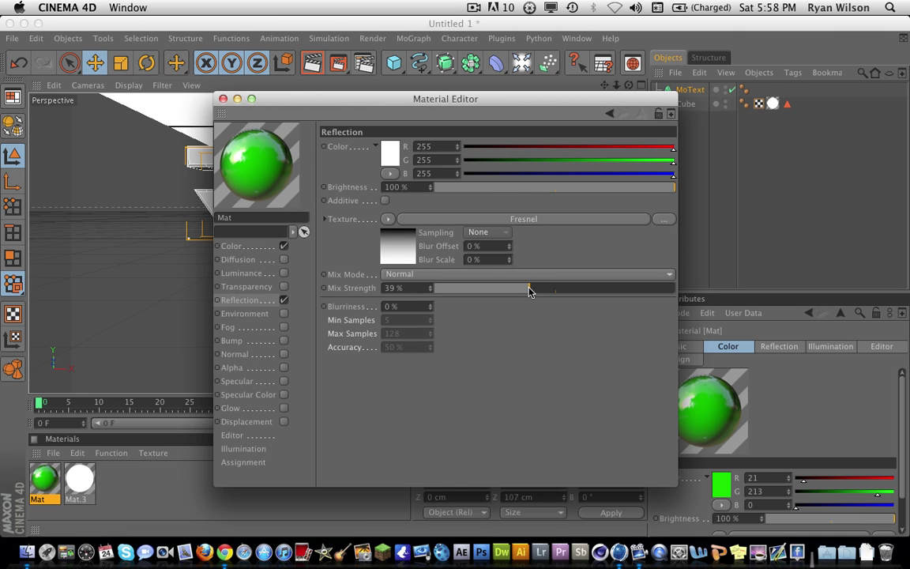
pyautogui.click(537, 290)
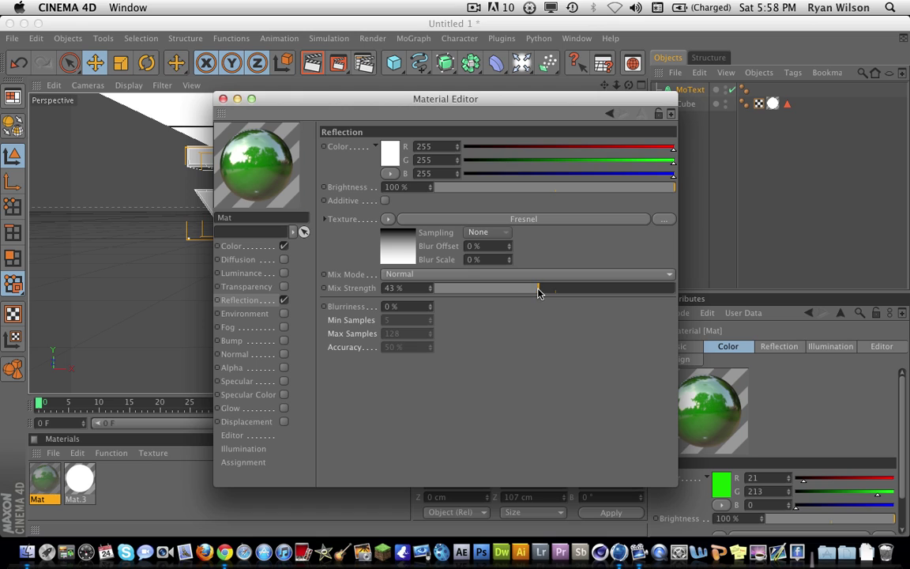
pyautogui.click(487, 187)
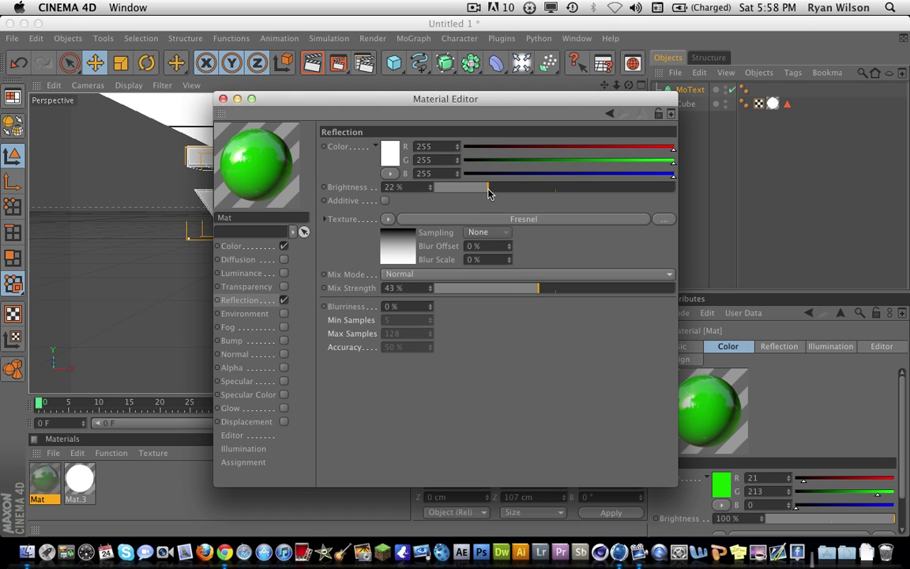
pyautogui.click(222, 99)
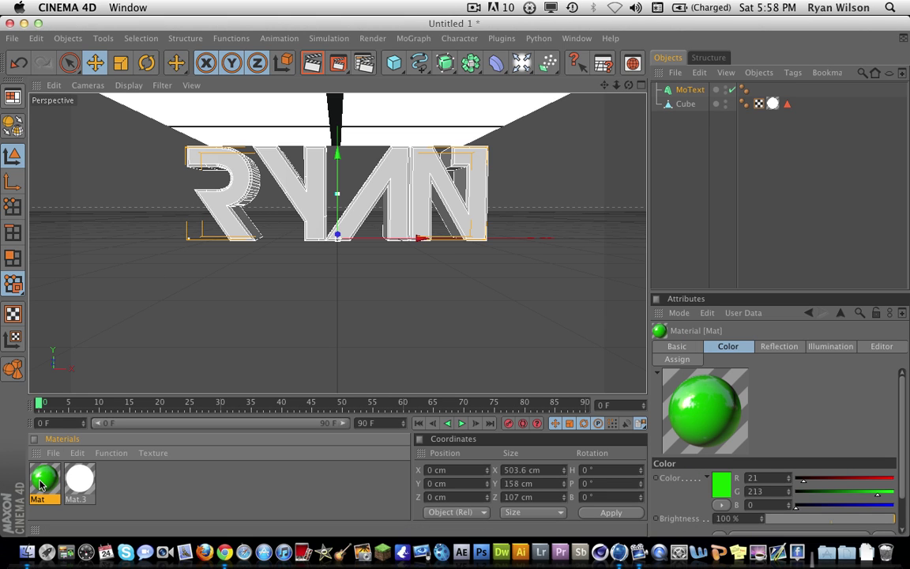
# Apply the green material to the 3D text and render the active view as a preview.
pyautogui.moveTo(41, 485); pyautogui.dragTo(199, 190)
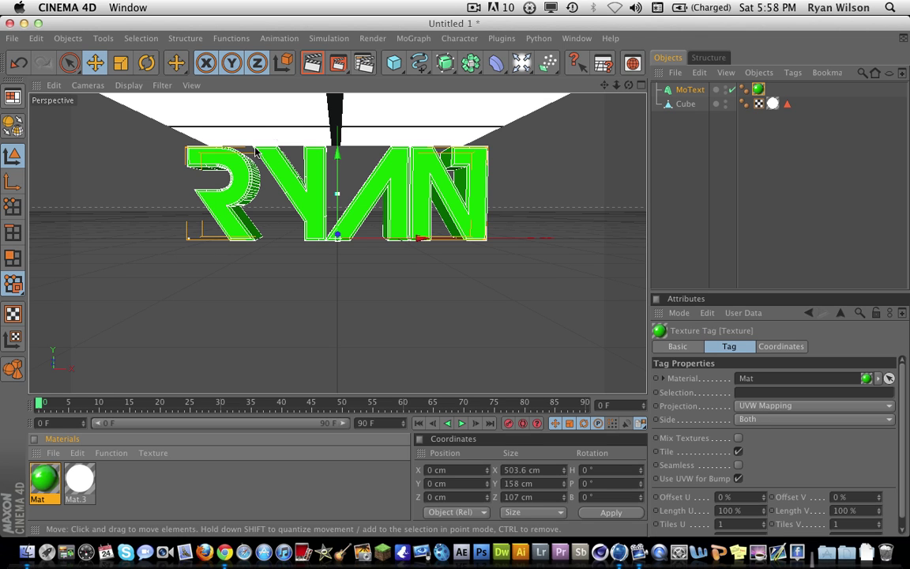
pyautogui.click(312, 70)
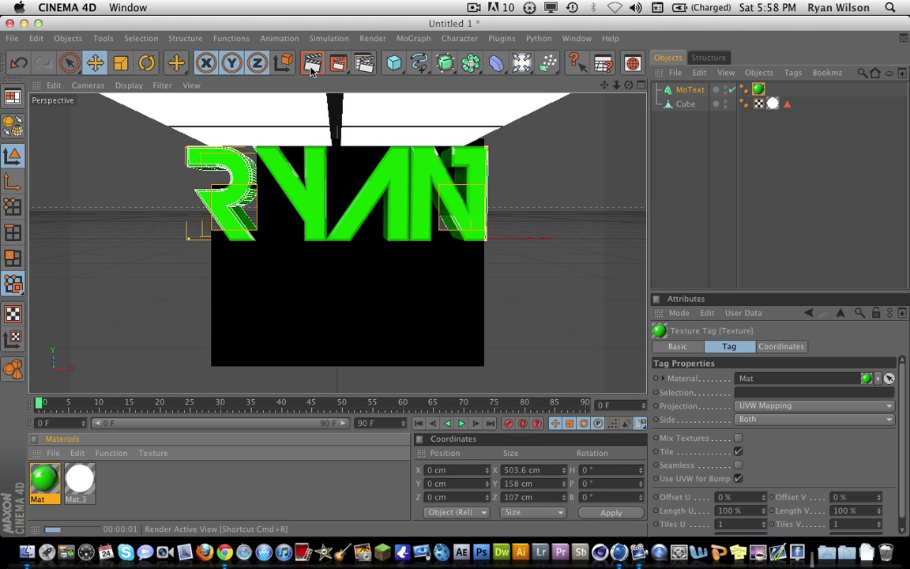
# Add the Global Illumination effect to the render settings.
pyautogui.click(365, 68)
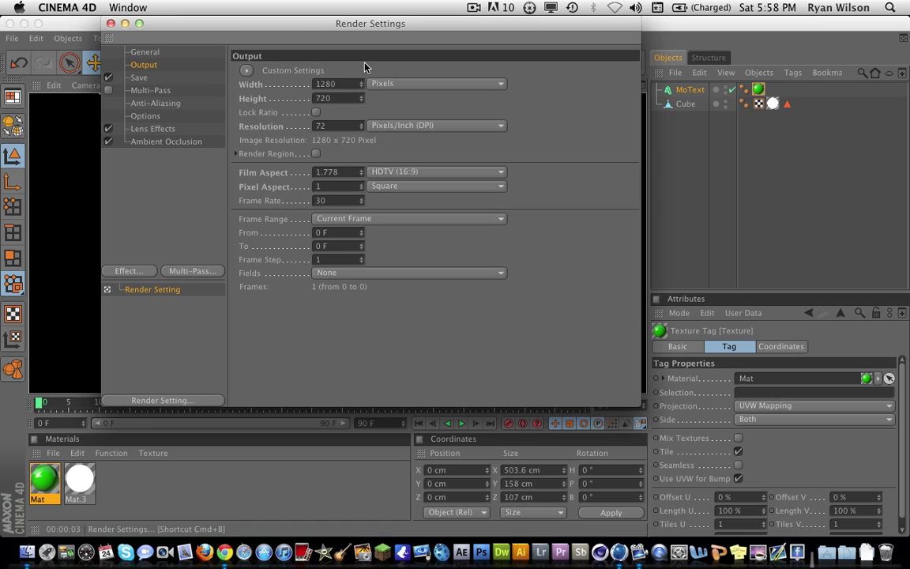
pyautogui.click(141, 268)
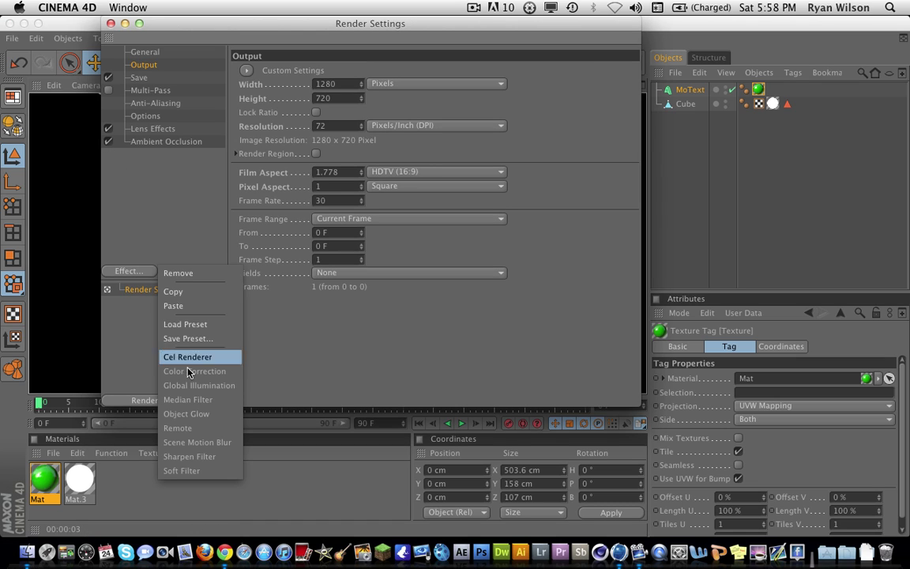
pyautogui.click(195, 389)
pyautogui.click(111, 23)
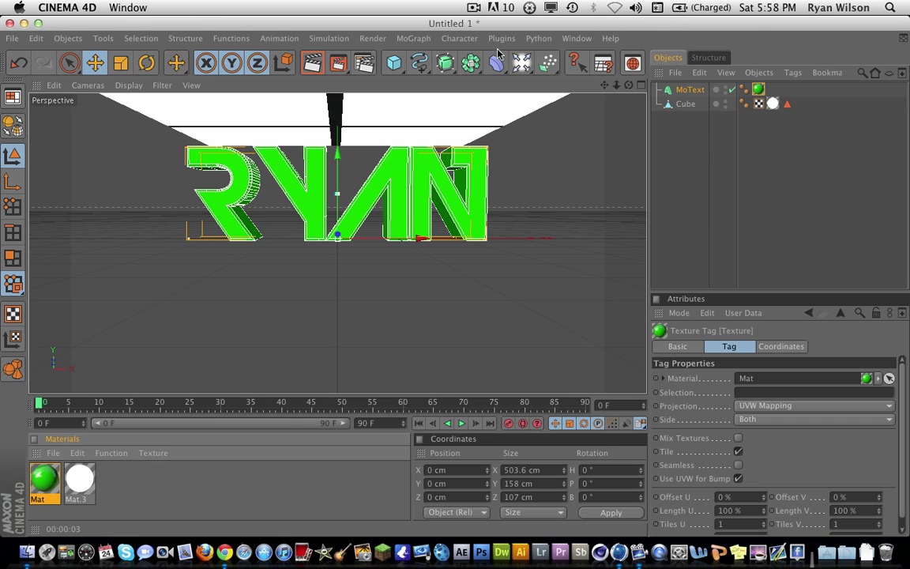
pyautogui.moveTo(617, 85); pyautogui.dragTo(630, 85)
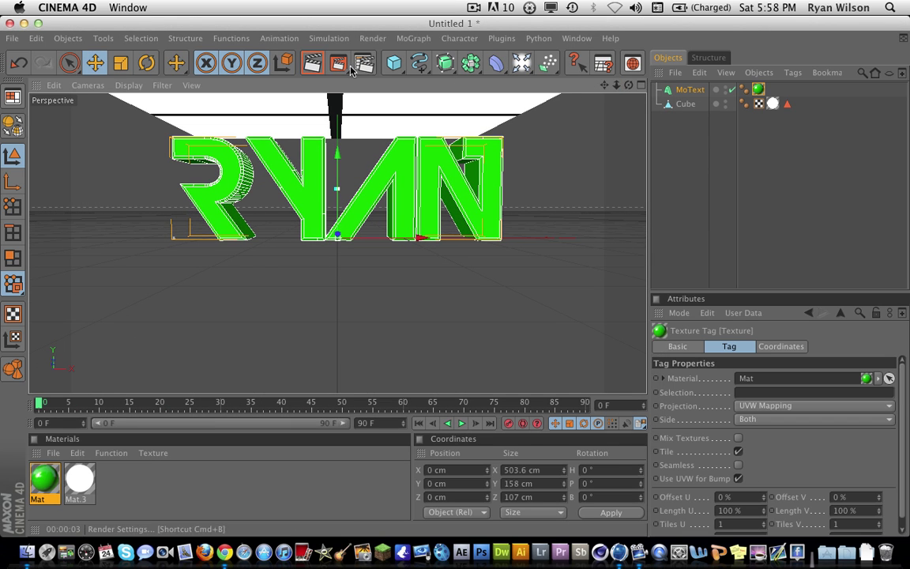
# Render the view as a preview and raise the overhead light Cube to a Y position of about 432 cm.
pyautogui.click(314, 67)
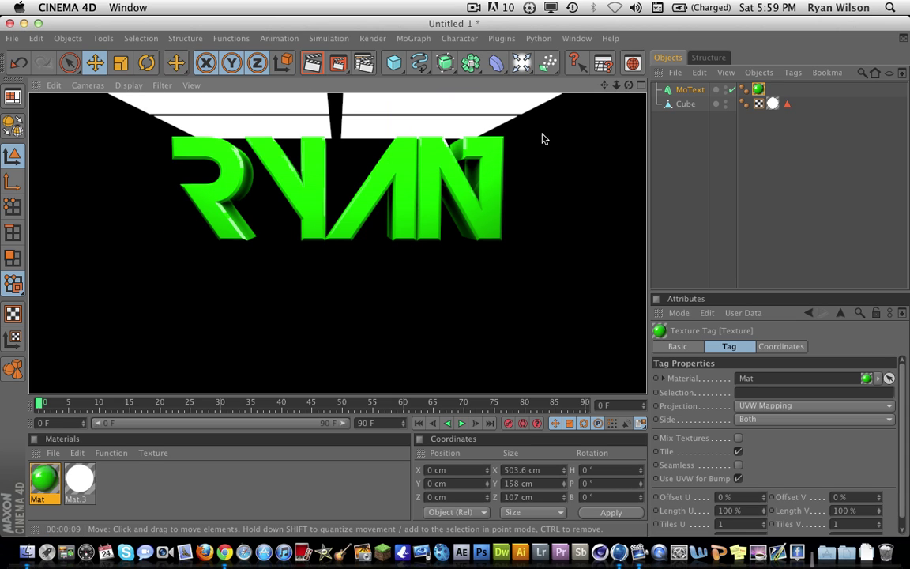
pyautogui.click(681, 105)
pyautogui.click(662, 112)
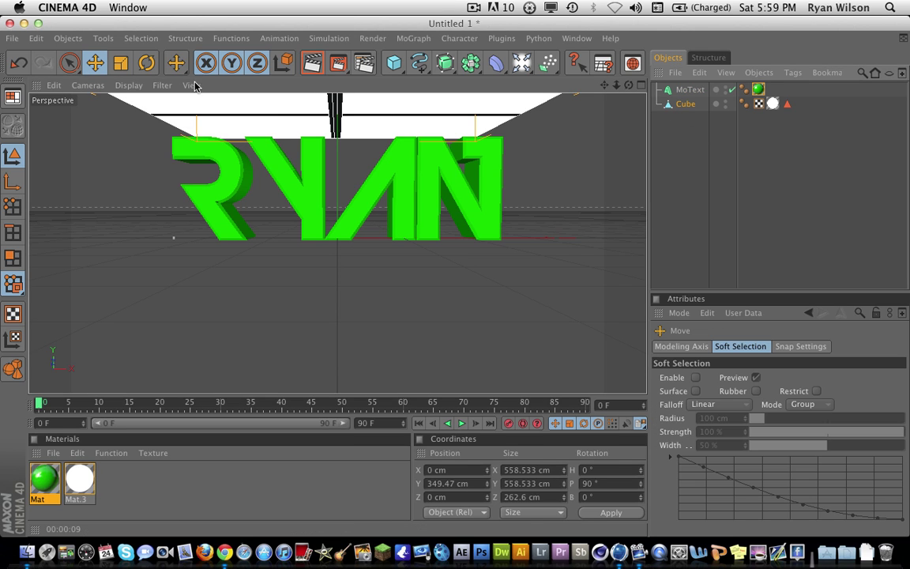
pyautogui.moveTo(620, 86); pyautogui.dragTo(545, 86)
pyautogui.moveTo(337, 110); pyautogui.dragTo(337, 83)
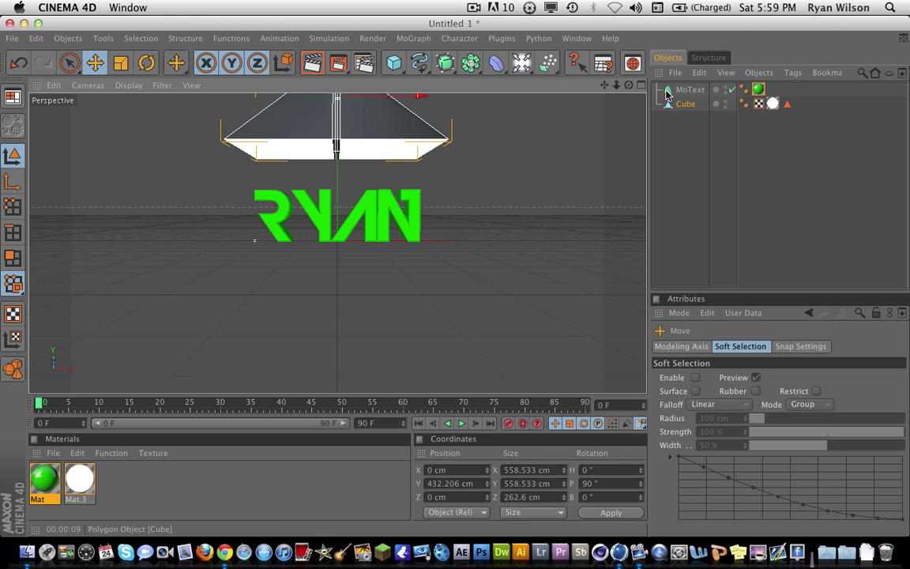
# Render the view again to check the text under the raised light.
pyautogui.moveTo(616, 84); pyautogui.dragTo(636, 84)
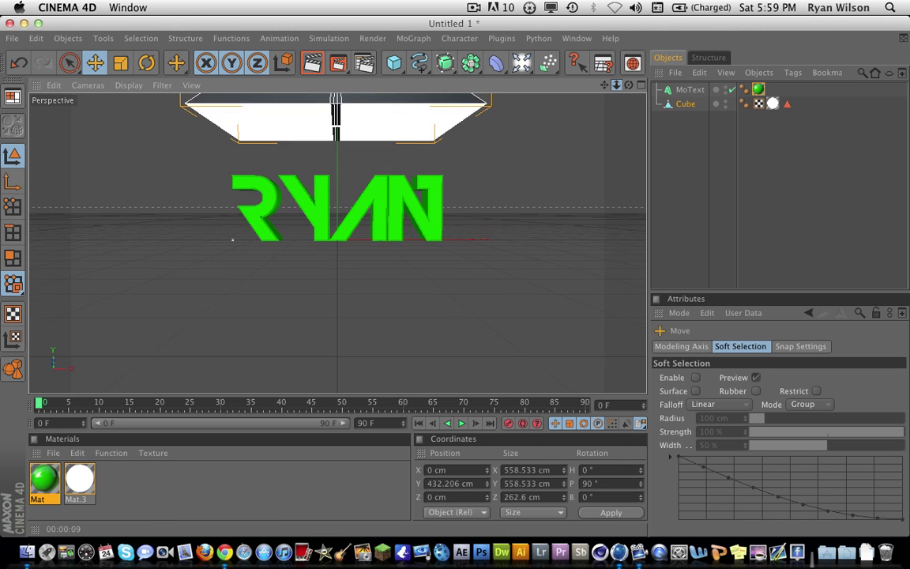
pyautogui.click(313, 65)
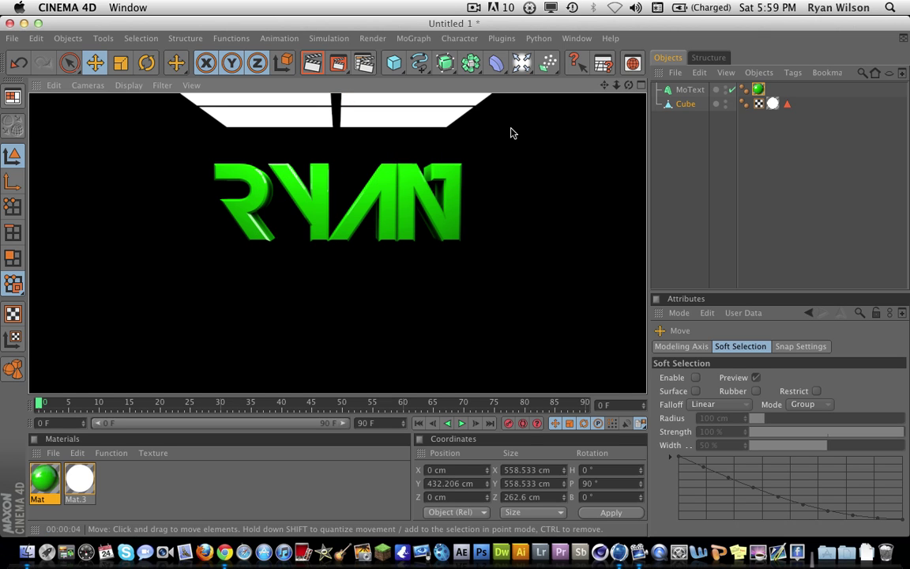
pyautogui.moveTo(622, 91); pyautogui.dragTo(617, 88)
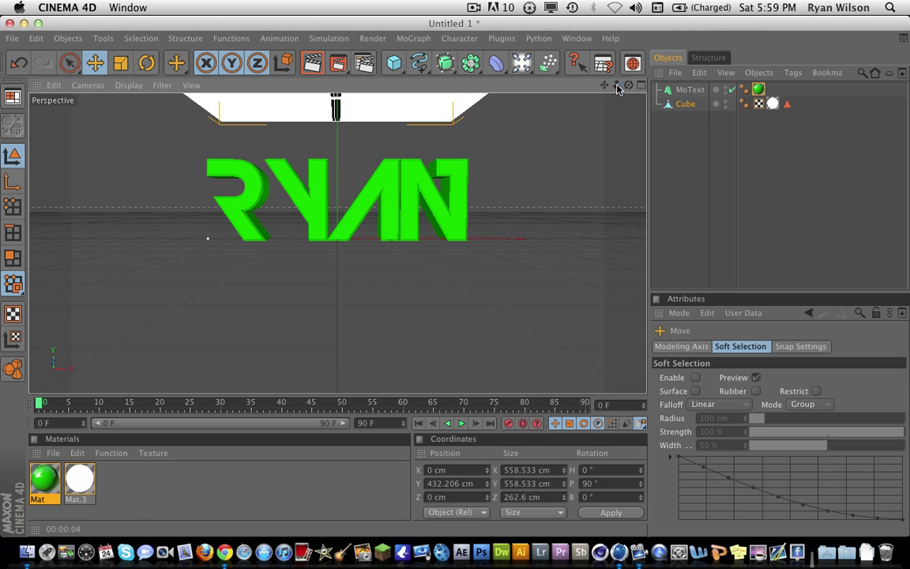
# Clear the Fresnel texture from the green material's reflection and try brightness values of 76 %, 93 % and 39 %.
pyautogui.click(684, 92)
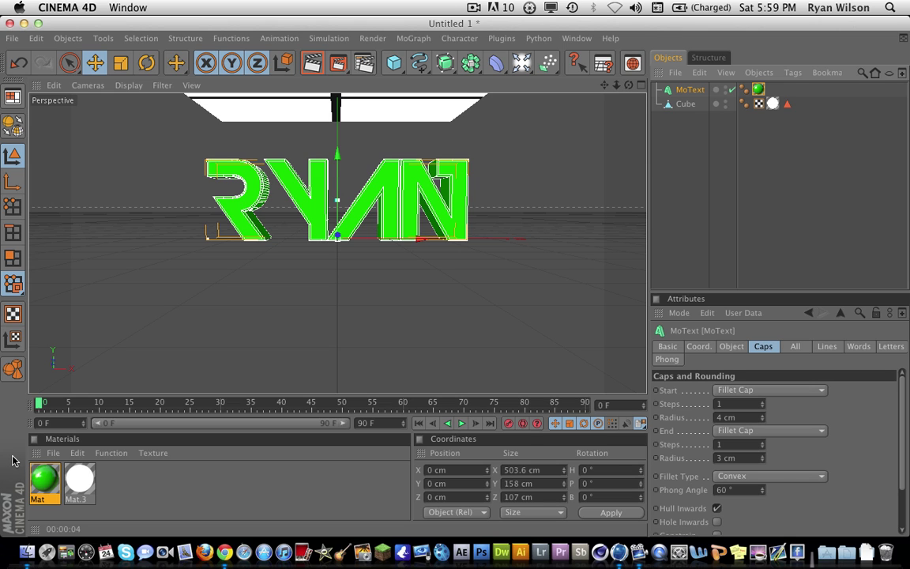
pyautogui.doubleClick(43, 477)
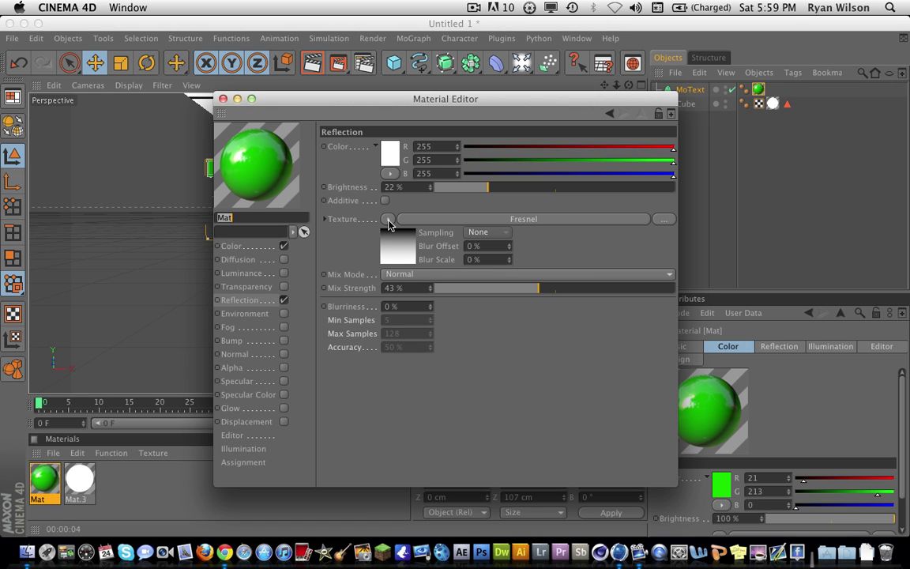
pyautogui.click(387, 219)
pyautogui.click(402, 237)
pyautogui.click(616, 187)
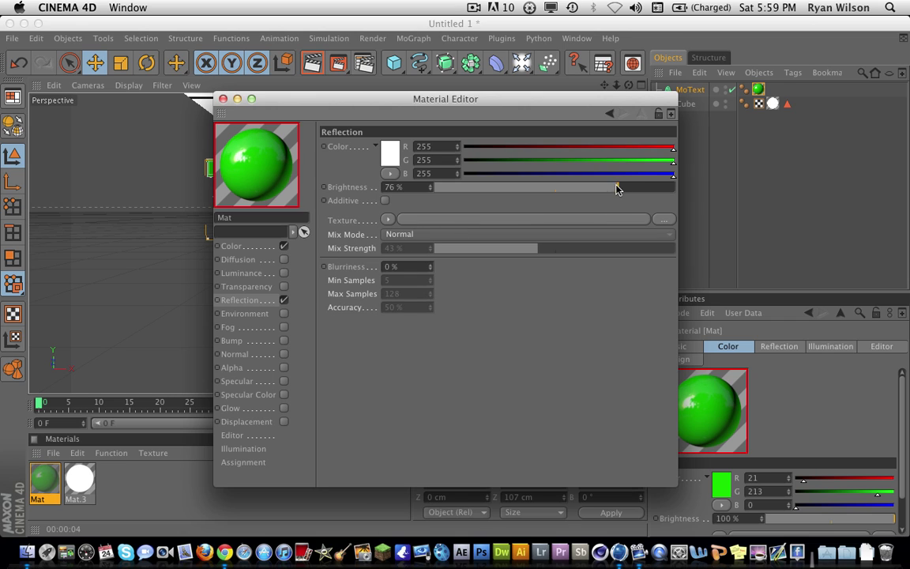
pyautogui.click(657, 187)
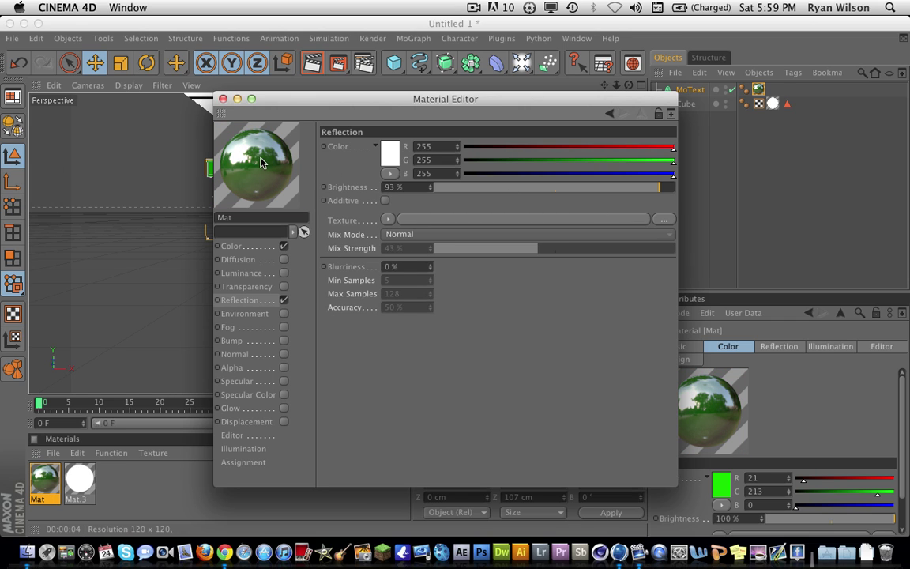
pyautogui.moveTo(579, 193); pyautogui.dragTo(530, 191)
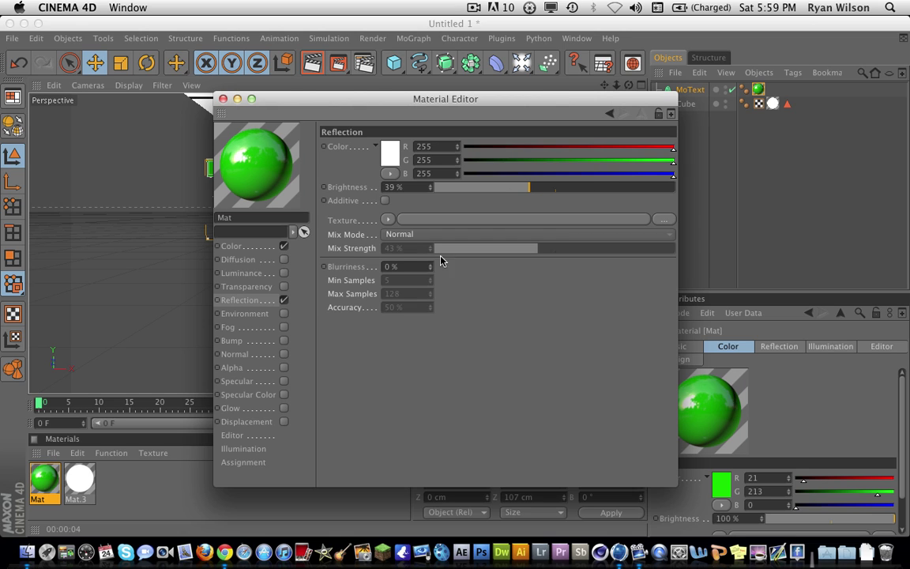
# Load the Fresnel shader into the green material's reflection texture and set the reflection brightness to 29 %.
pyautogui.click(387, 219)
pyautogui.click(403, 355)
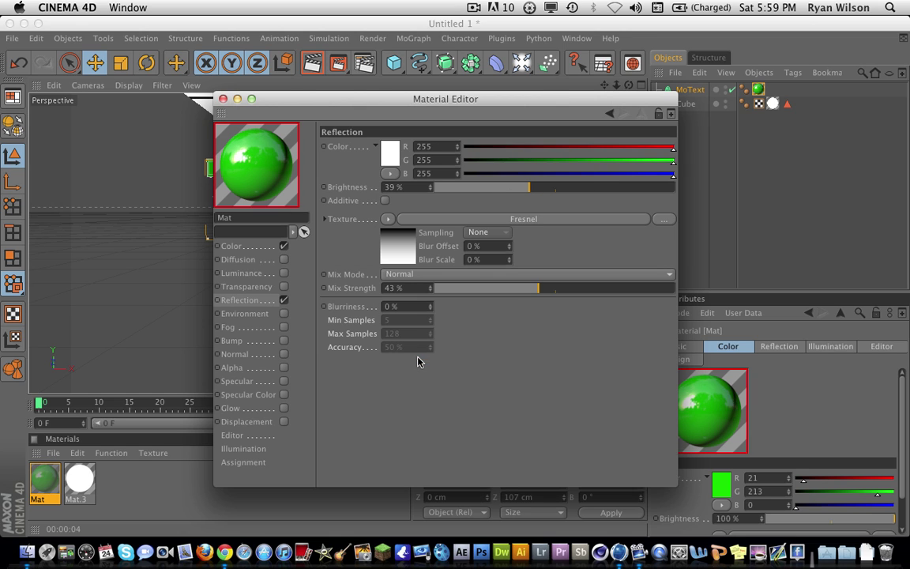
pyautogui.click(506, 188)
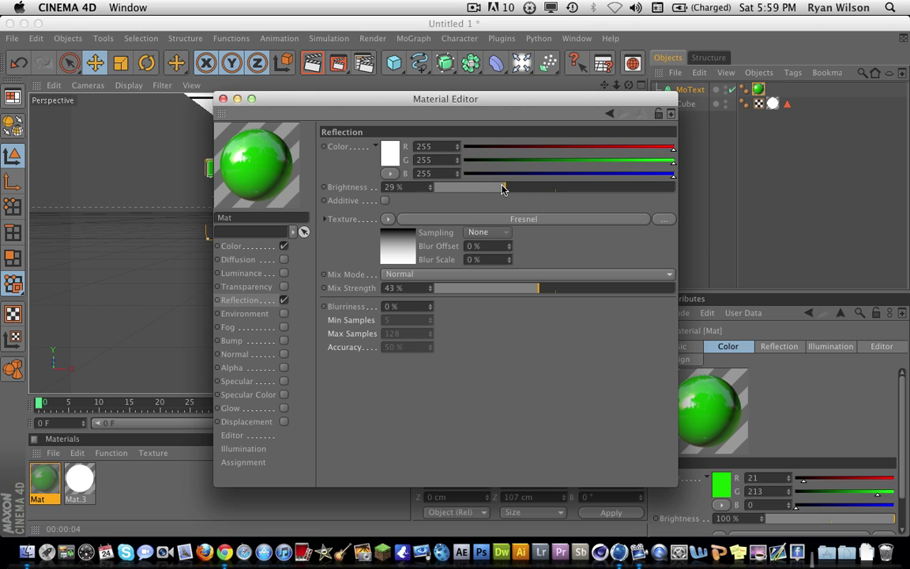
pyautogui.click(223, 99)
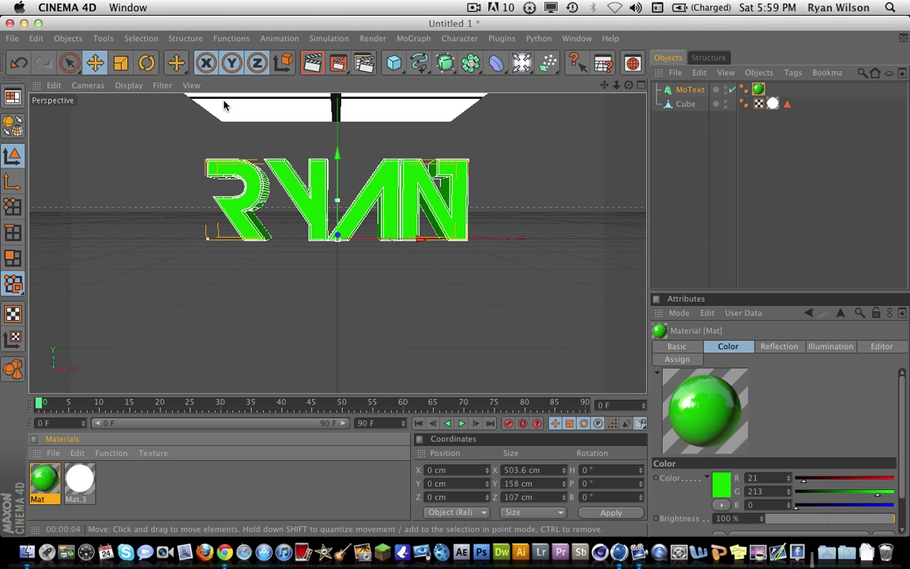
# Make the MoText object editable and expand its hierarchy down to the individual letters.
pyautogui.click(690, 90)
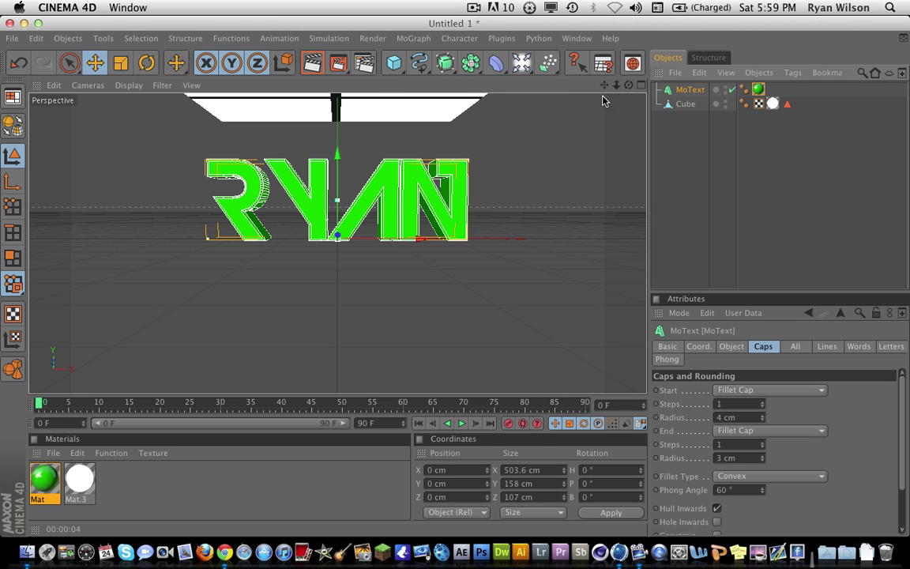
pyautogui.rightClick(693, 90)
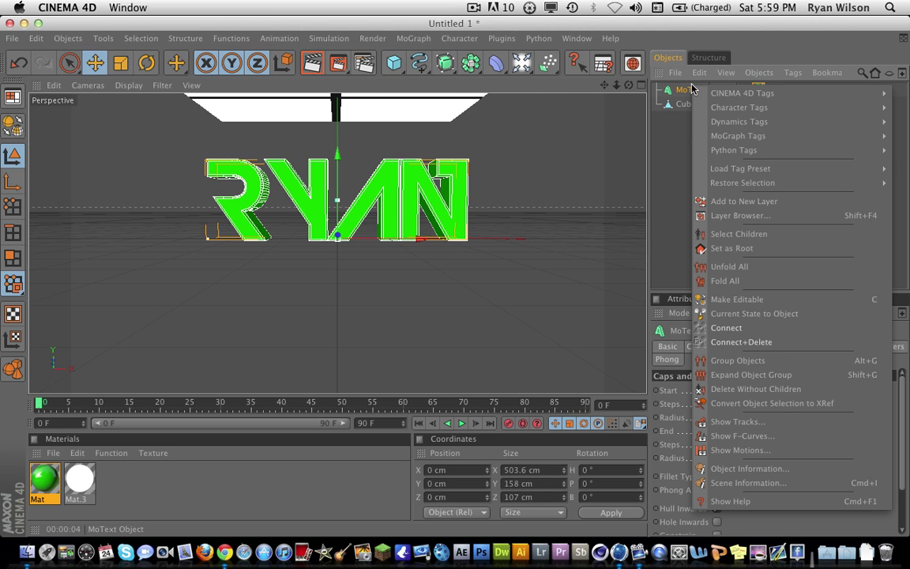
pyautogui.click(715, 314)
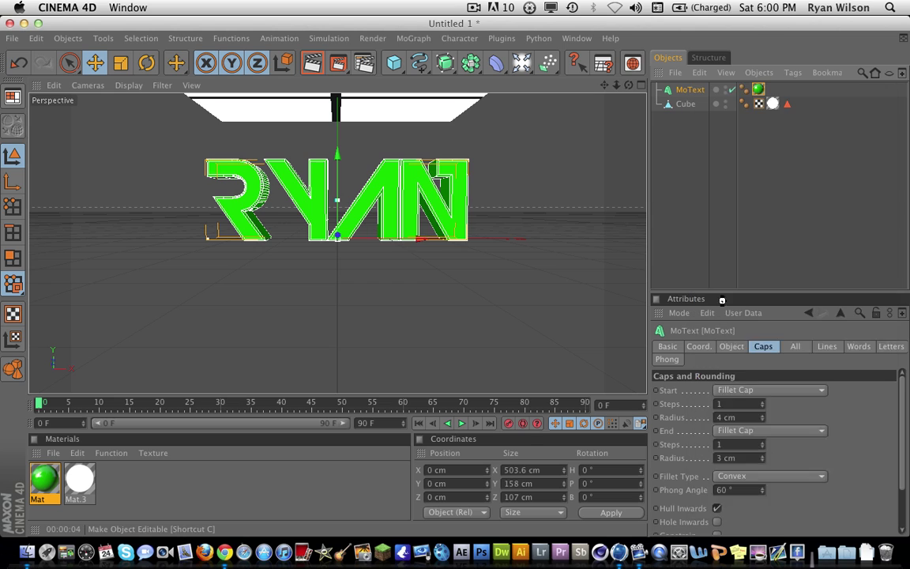
pyautogui.click(656, 89)
pyautogui.click(664, 104)
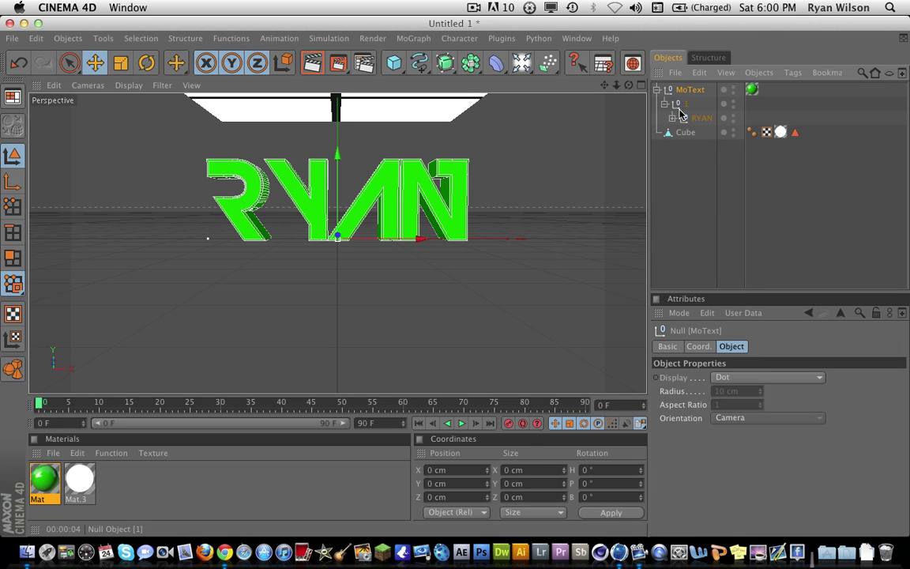
pyautogui.click(672, 118)
# Rotate the first letter of the text to about H 19°, P 2.7° and B 11.5°.
pyautogui.click(701, 132)
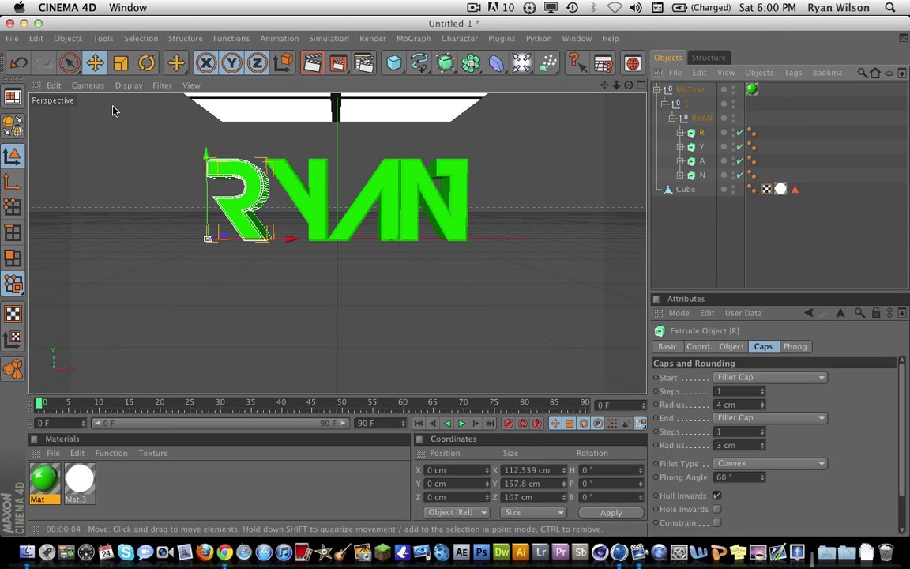
pyautogui.click(146, 63)
pyautogui.moveTo(233, 189)
pyautogui.mouseDown()
pyautogui.moveTo(254, 218)
pyautogui.moveTo(239, 190)
pyautogui.mouseUp()
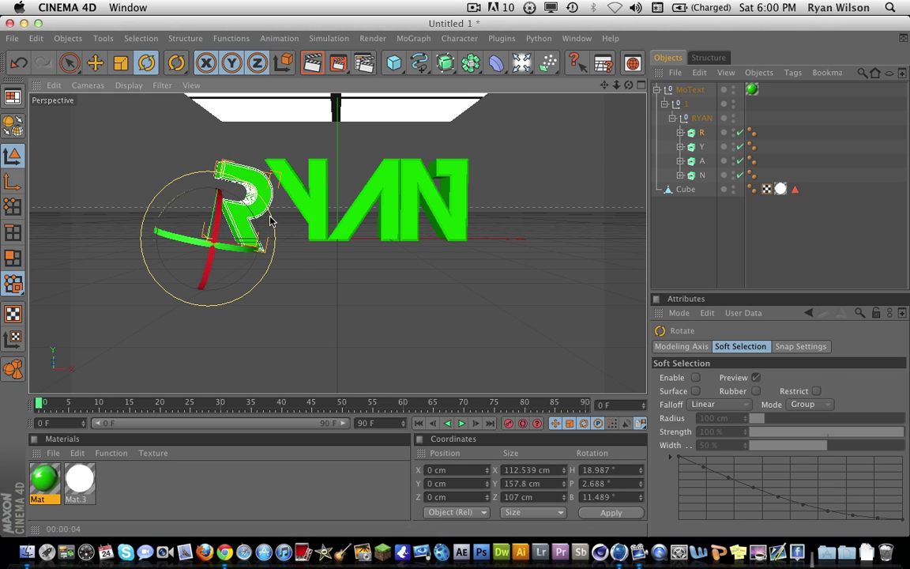
# Rotate the second letter to about H -16°, P 18°, the third to H 22°, P -5° and the last to H -28°, P 11°.
pyautogui.click(294, 199)
pyautogui.moveTo(305, 224); pyautogui.dragTo(390, 235)
pyautogui.press('super+z')
pyautogui.click(352, 227)
pyautogui.click(410, 206)
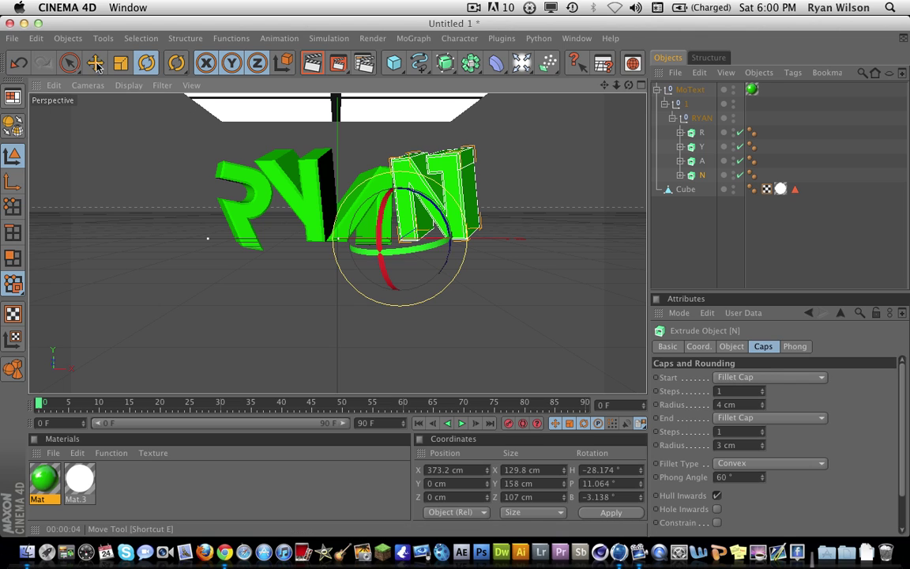
pyautogui.press('super+z')
# Move the first letter toward the second, to about X 41 cm, Y 10 cm and Z -53 cm.
pyautogui.press('e')
pyautogui.click(212, 236)
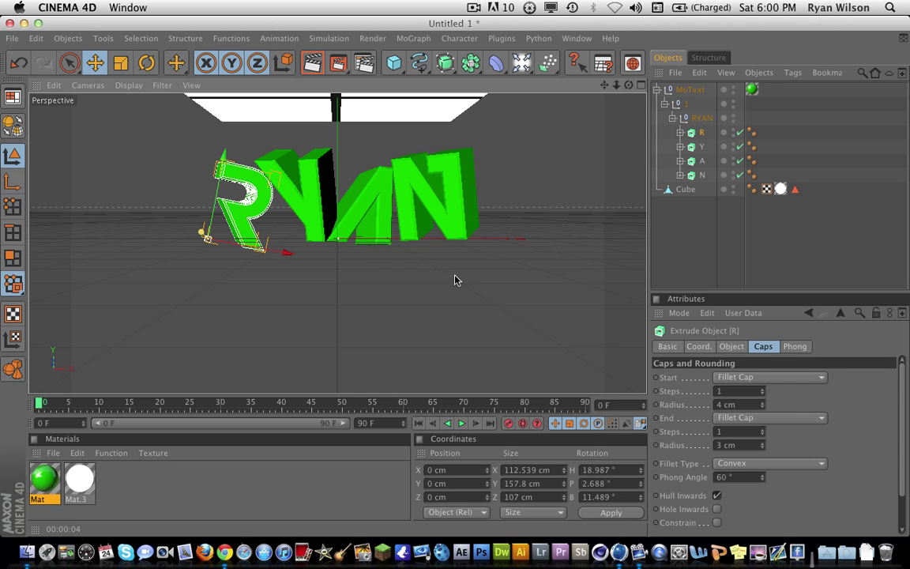
pyautogui.moveTo(208, 236)
pyautogui.mouseDown()
pyautogui.moveTo(192, 239)
pyautogui.moveTo(208, 238)
pyautogui.mouseUp()
pyautogui.moveTo(239, 150); pyautogui.dragTo(239, 154)
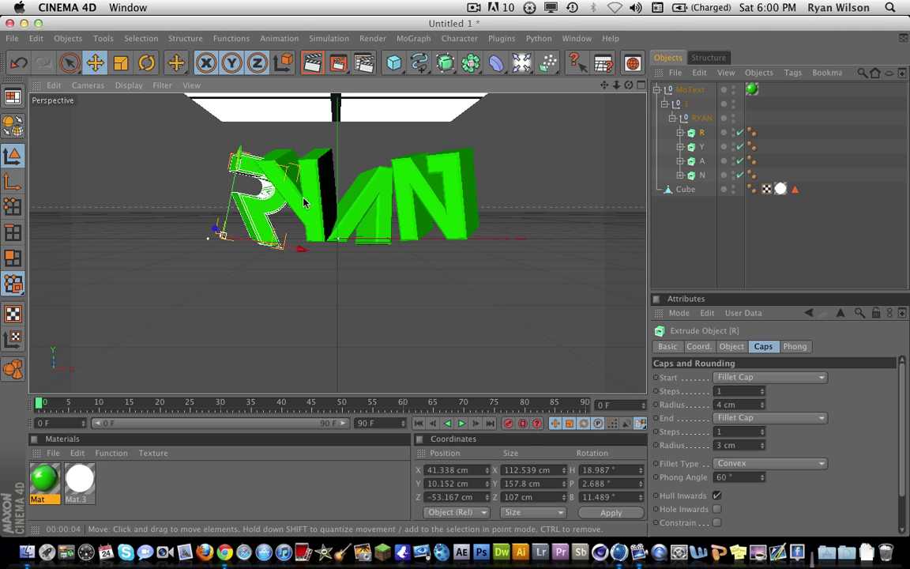
# Move the third and second letters slightly so they sit closer to their neighbours, with the second at about X 100 cm and Y -12 cm.
pyautogui.click(343, 204)
pyautogui.moveTo(367, 242); pyautogui.dragTo(354, 242)
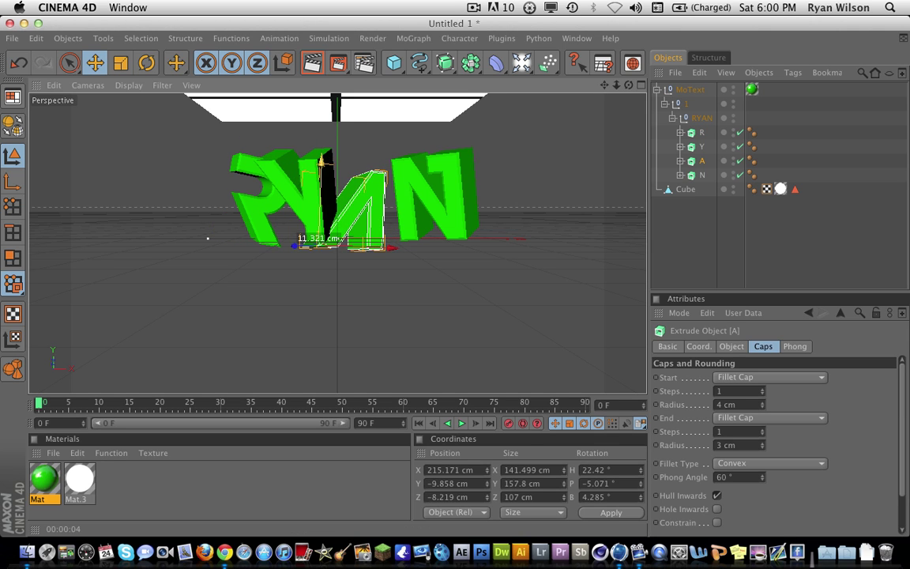
pyautogui.click(287, 183)
pyautogui.moveTo(286, 184); pyautogui.dragTo(290, 187)
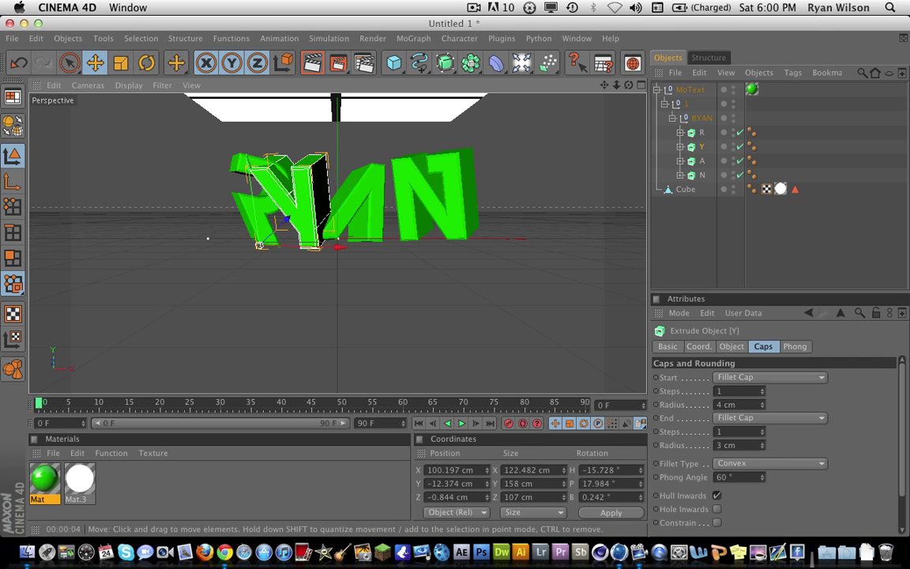
# Move the last letter against the third, to about X 326 cm, Y -10 cm and Z 84 cm, and render the view.
pyautogui.click(418, 193)
pyautogui.moveTo(440, 235); pyautogui.dragTo(405, 235)
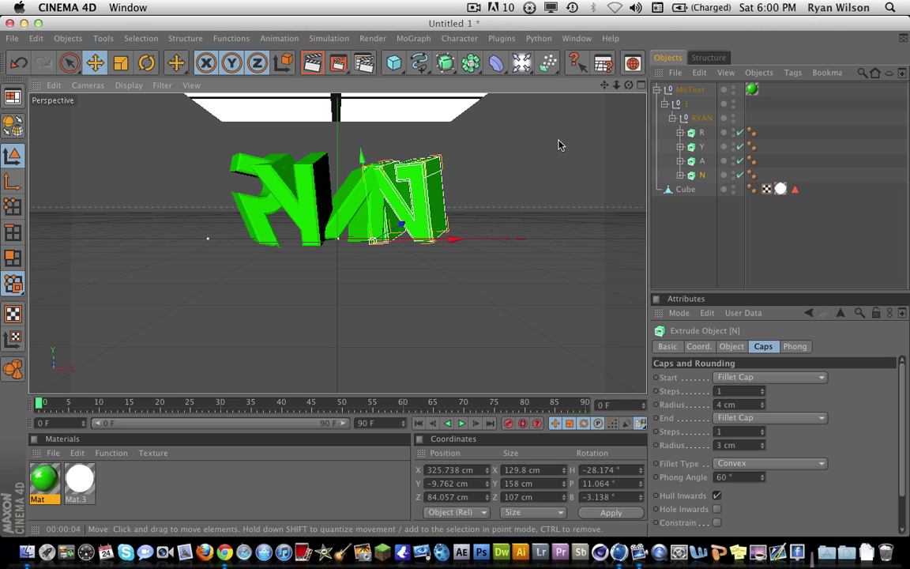
pyautogui.moveTo(607, 85); pyautogui.dragTo(605, 129)
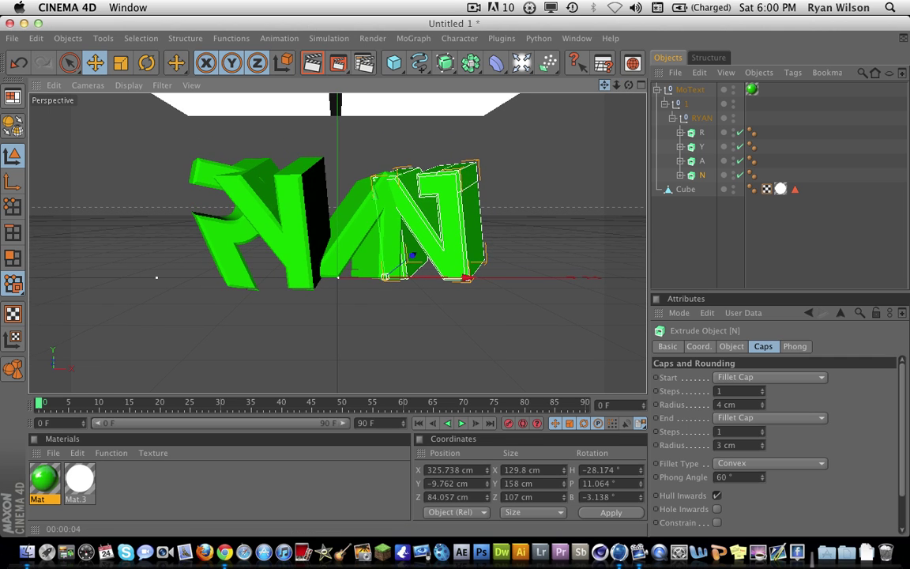
pyautogui.click(311, 62)
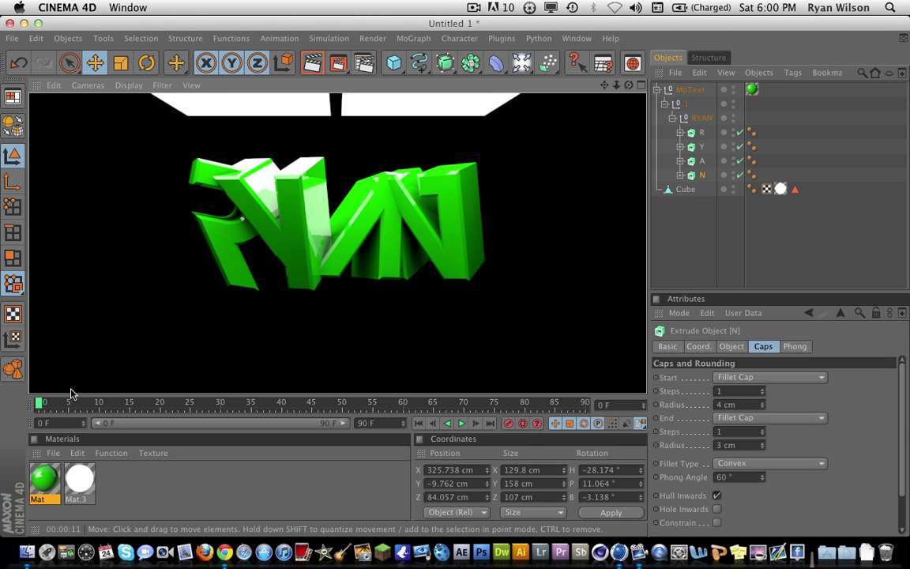
# Clear the Fresnel texture from the green material's reflection and set the reflection brightness to 15 %.
pyautogui.doubleClick(47, 495)
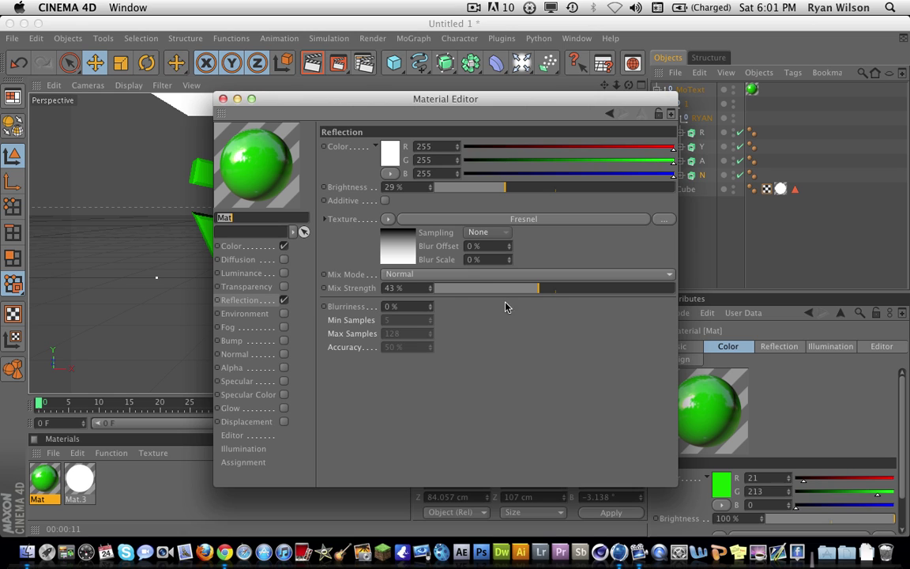
pyautogui.click(387, 219)
pyautogui.click(399, 224)
pyautogui.click(447, 190)
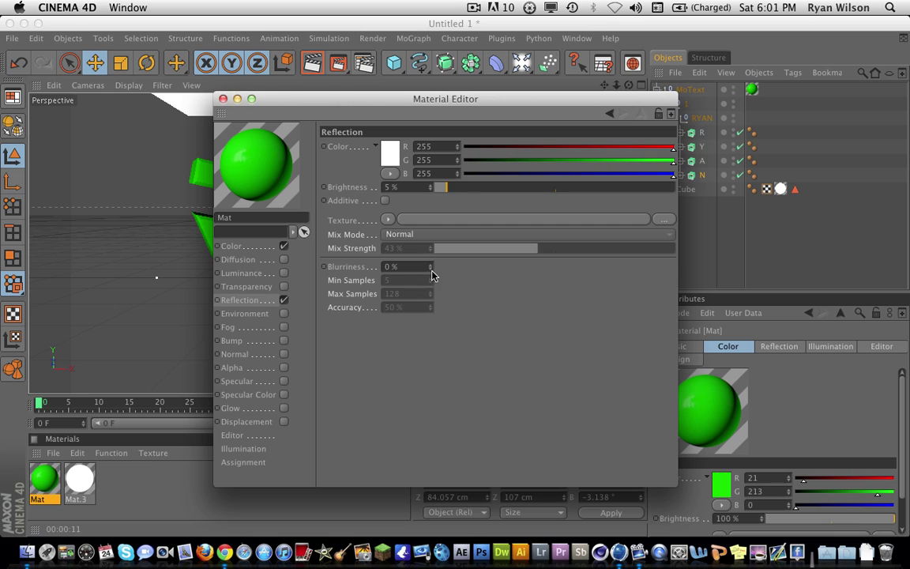
pyautogui.click(464, 188)
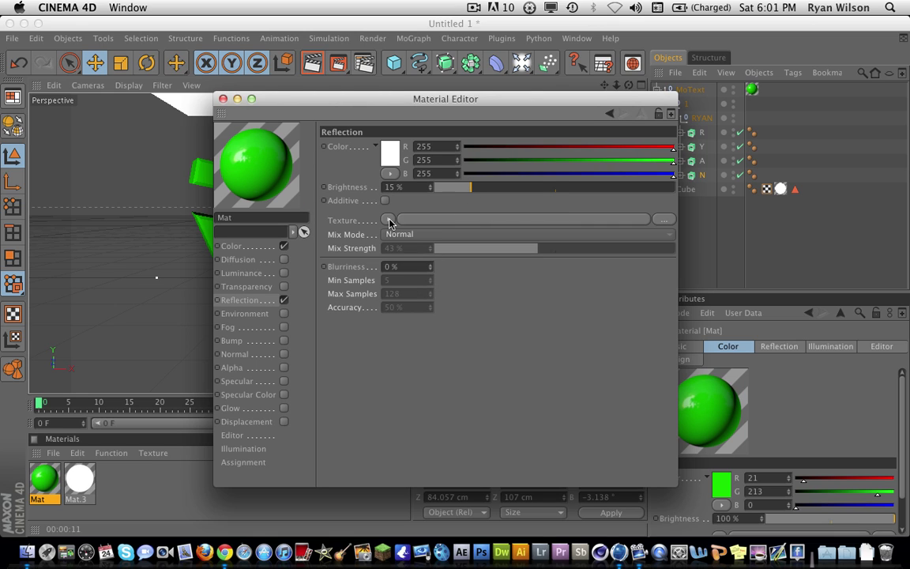
# Darken the material's base color to a green of R 13, G 137, B 0.
pyautogui.click(243, 250)
pyautogui.click(385, 158)
pyautogui.click(394, 150)
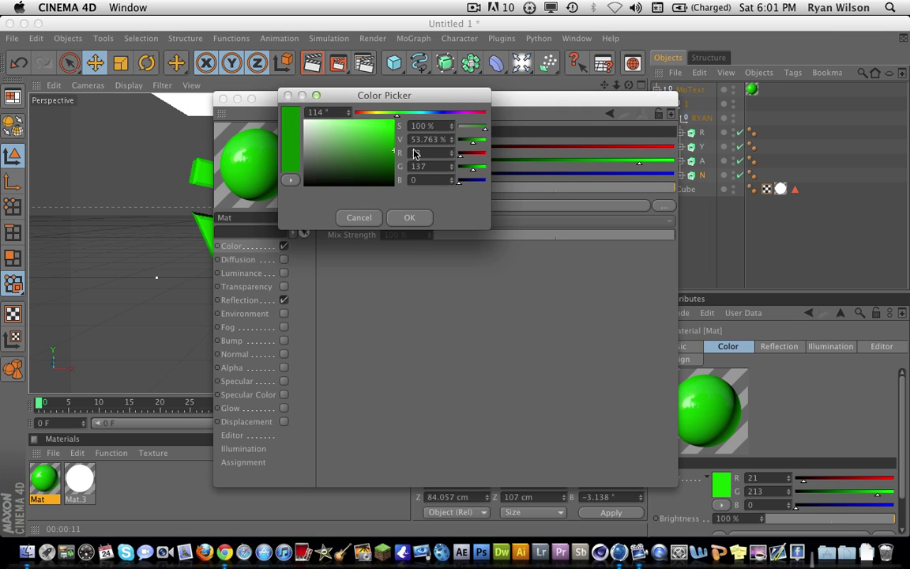
pyautogui.click(416, 215)
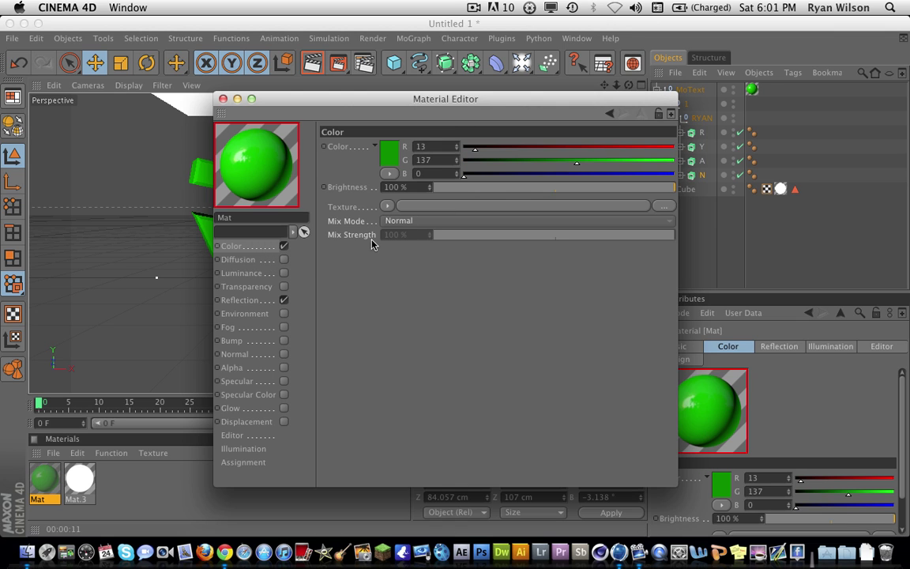
# Change the material's base color to a dark teal of R 0, G 109, B 128.
pyautogui.click(387, 173)
pyautogui.click(439, 116)
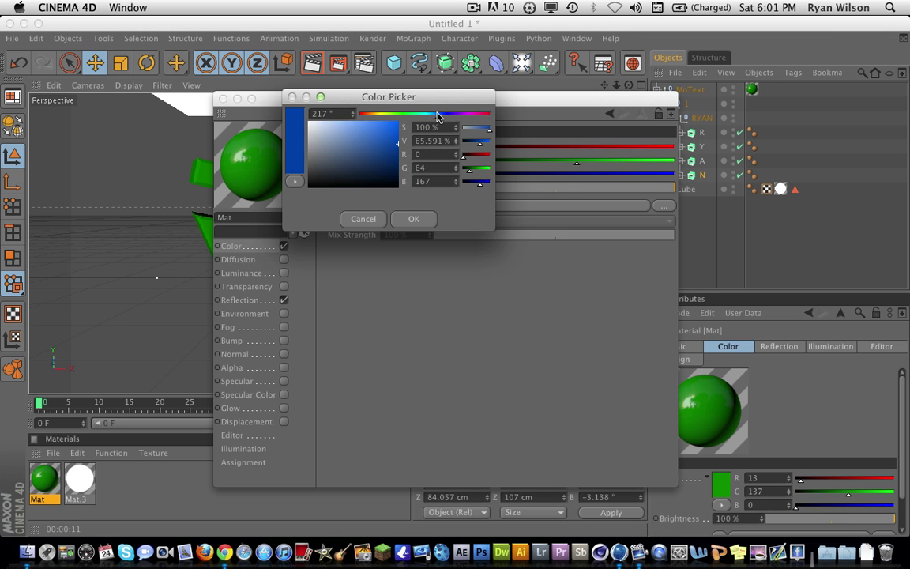
pyautogui.moveTo(437, 114); pyautogui.dragTo(429, 115)
pyautogui.moveTo(391, 145); pyautogui.dragTo(398, 154)
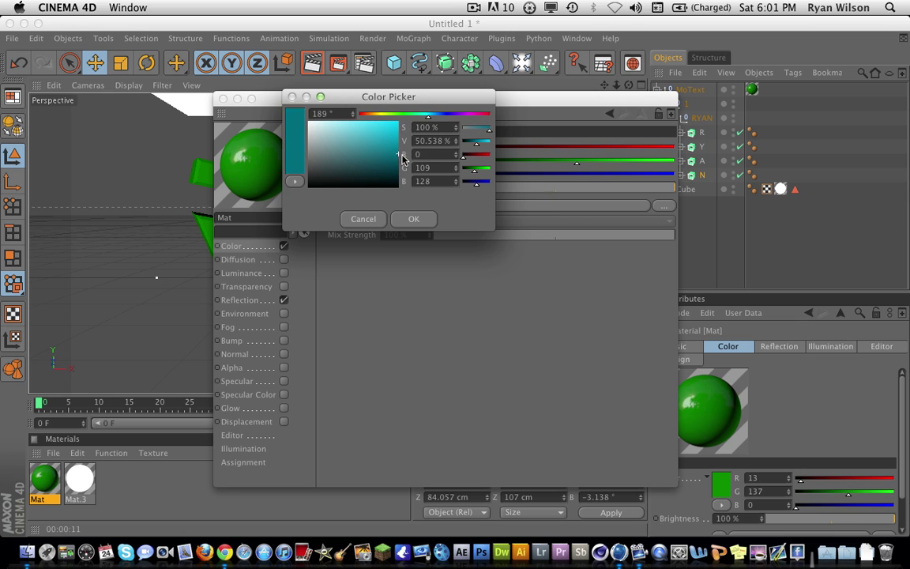
pyautogui.click(401, 218)
# Set the material's reflection blurriness to 12 %, min samples to 12 and max samples to 250, and render the view.
pyautogui.click(246, 301)
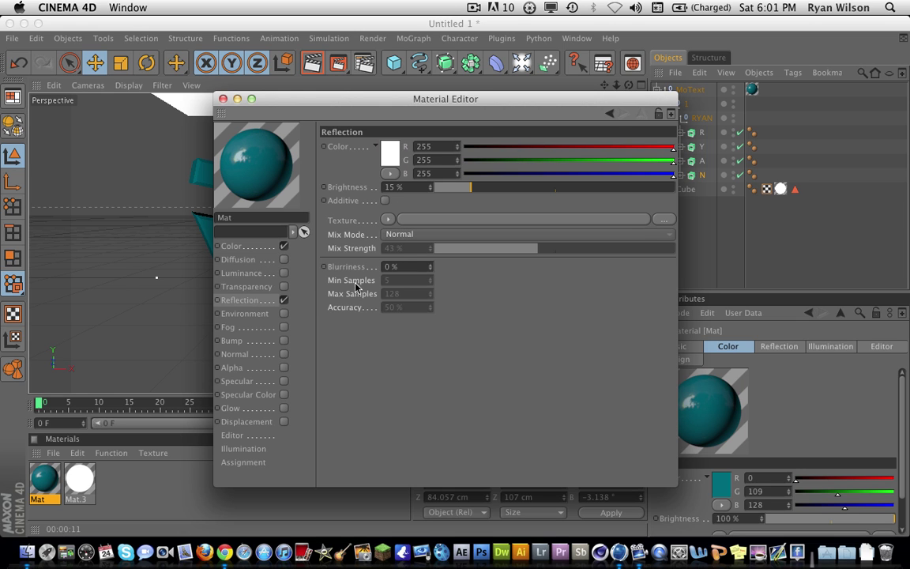
pyautogui.click(388, 222)
pyautogui.click(373, 300)
pyautogui.click(426, 267)
pyautogui.write('12')
pyautogui.press('Return')
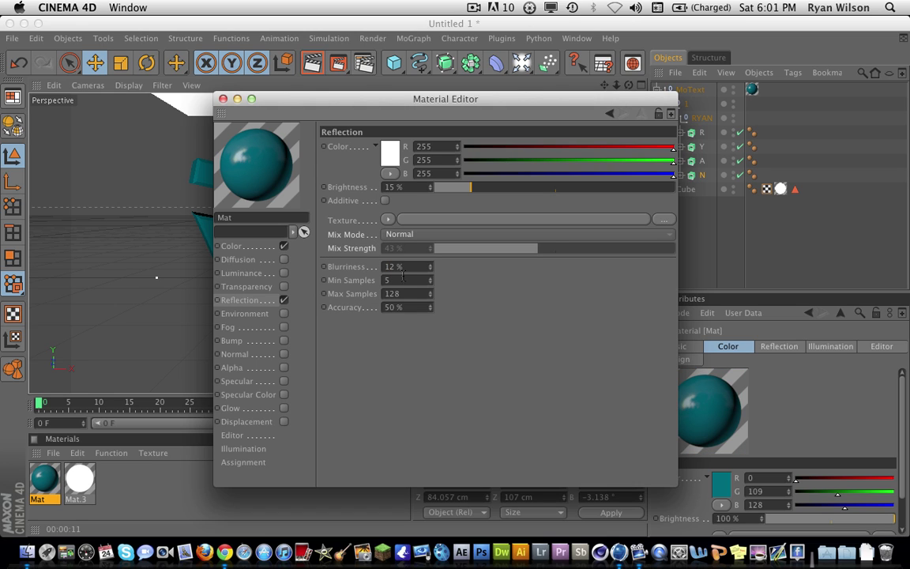
pyautogui.write('12')
pyautogui.press('Return')
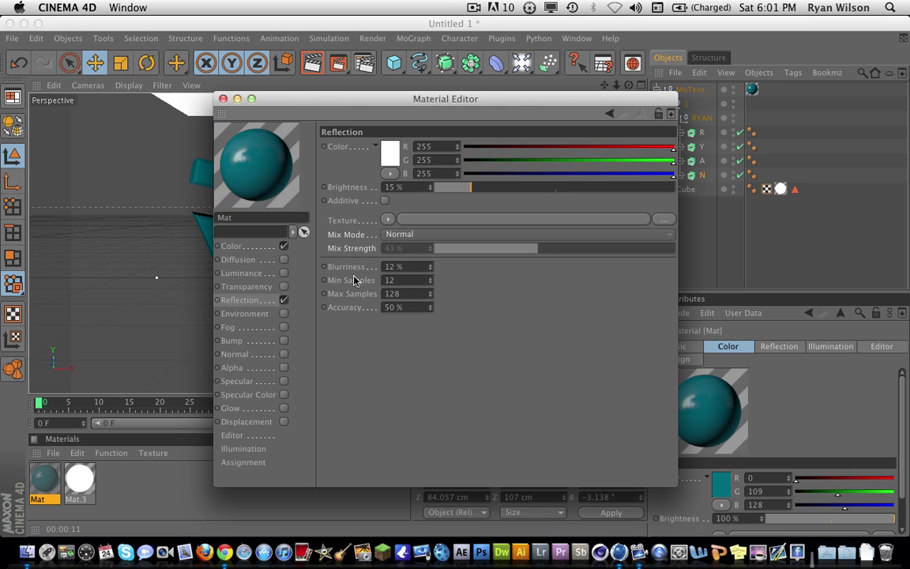
pyautogui.click(401, 293)
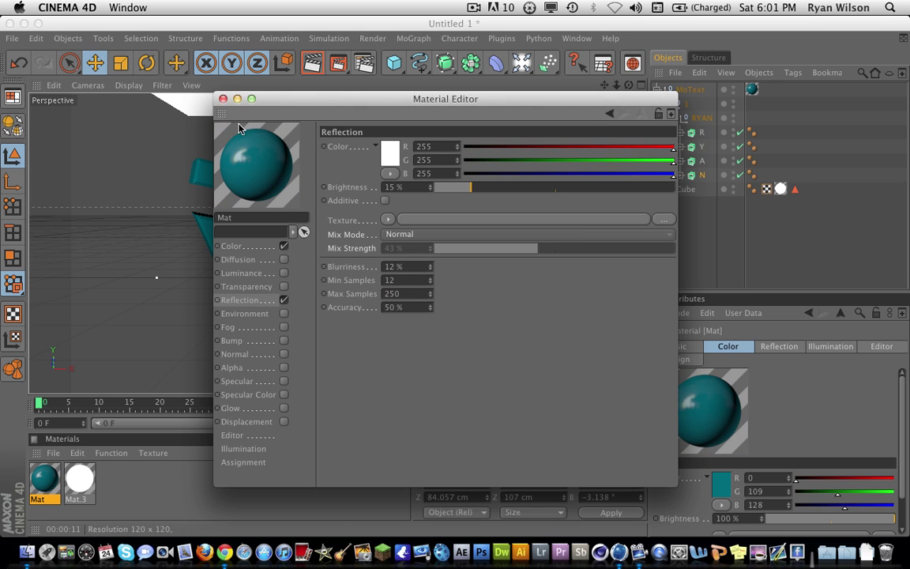
pyautogui.click(222, 98)
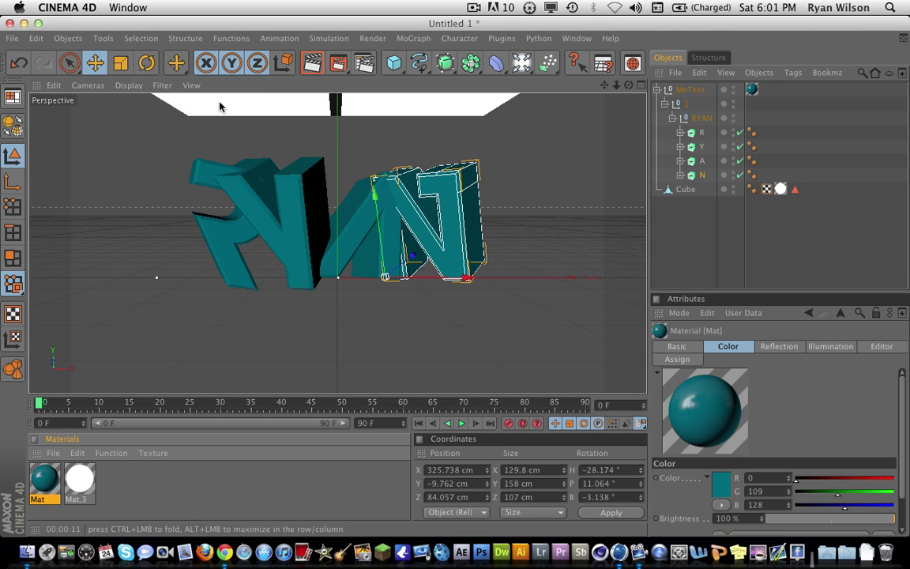
pyautogui.click(313, 63)
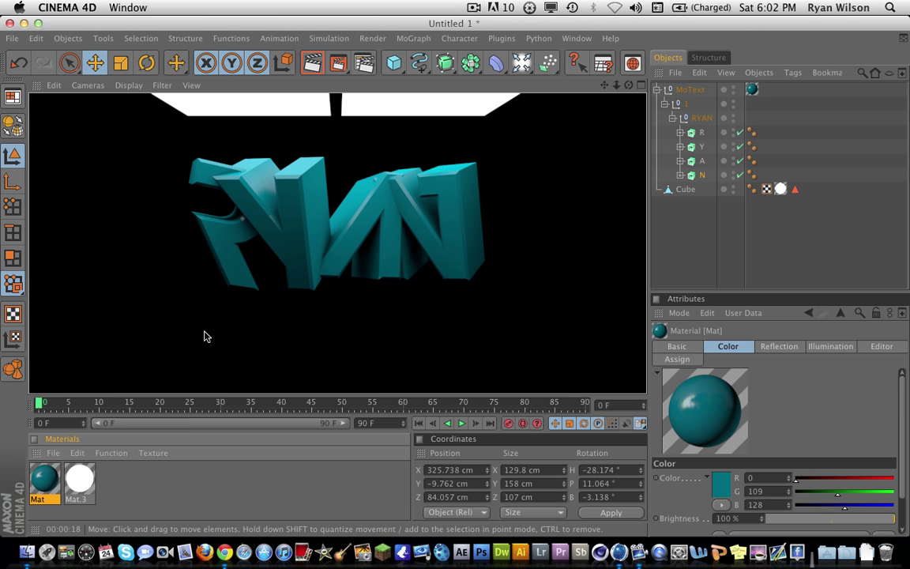
# Change the text material's base color to pure white, R 255, G 255, B 255.
pyautogui.click(34, 474)
pyautogui.doubleClick(34, 474)
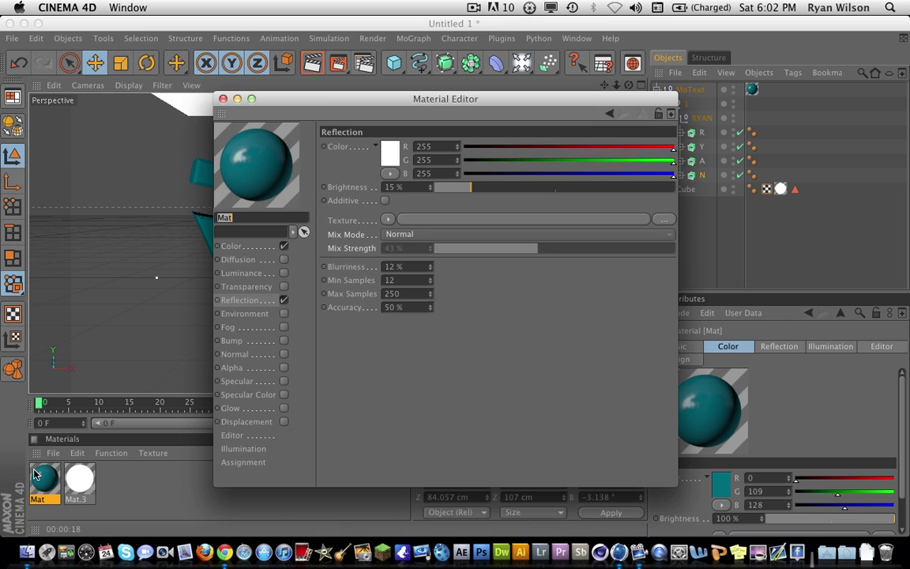
pyautogui.click(231, 261)
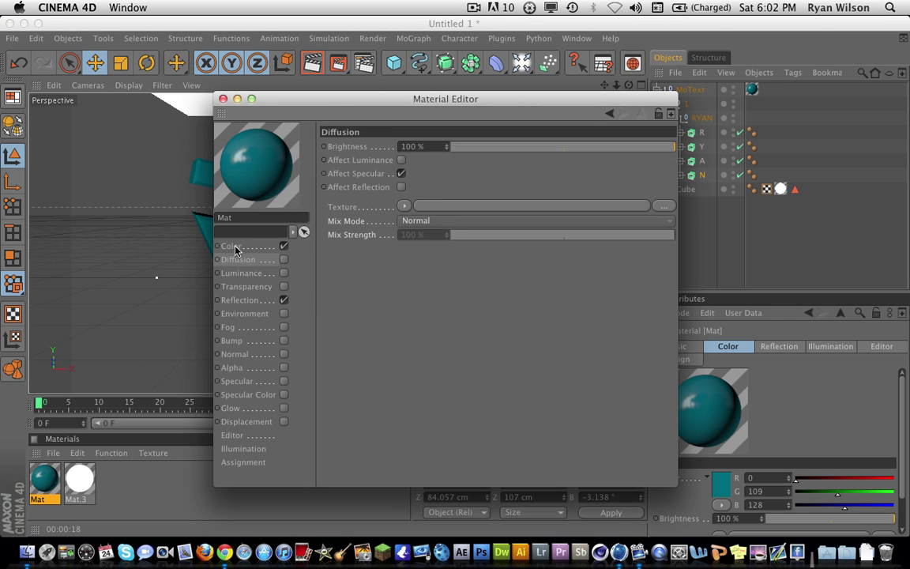
pyautogui.click(238, 251)
pyautogui.click(393, 157)
pyautogui.moveTo(347, 157); pyautogui.dragTo(286, 95)
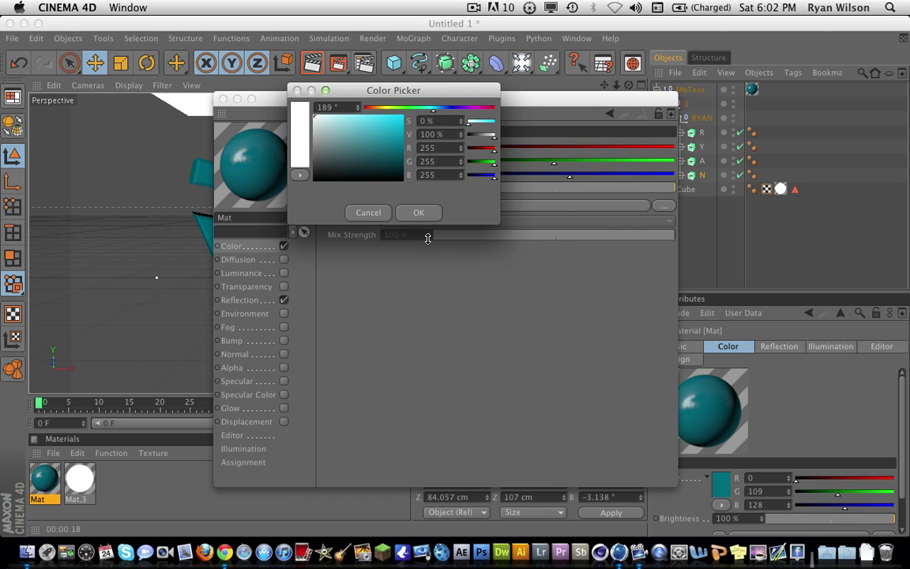
pyautogui.click(429, 216)
# Set the white material's reflection brightness to 30 % and blurriness to 8 %, and render the view.
pyautogui.click(258, 305)
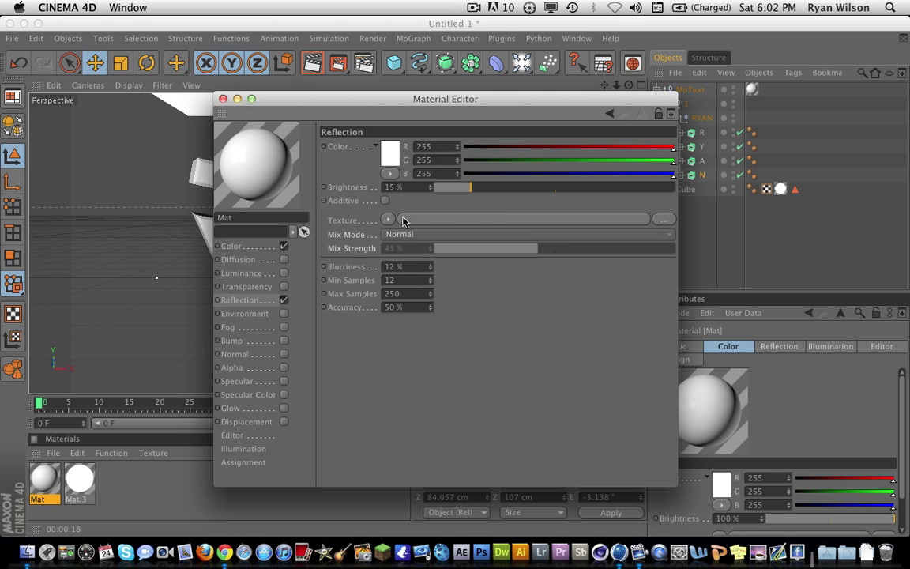
pyautogui.moveTo(446, 193); pyautogui.dragTo(511, 197)
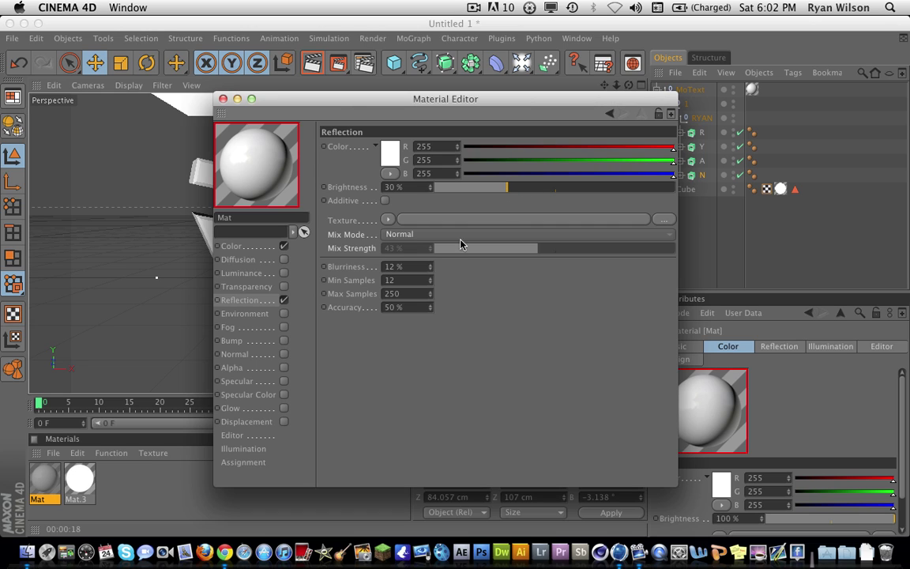
pyautogui.moveTo(414, 264); pyautogui.dragTo(335, 260)
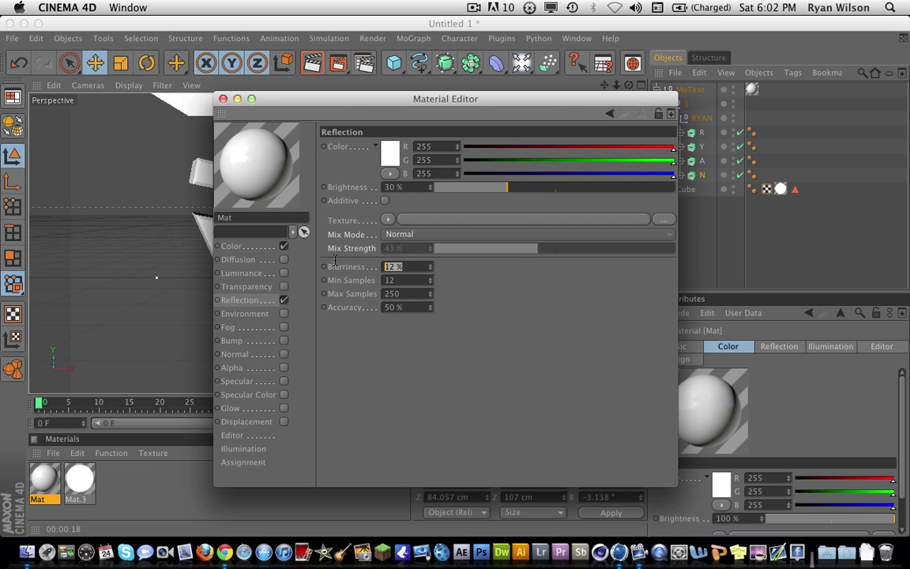
pyautogui.write('8')
pyautogui.press('Return')
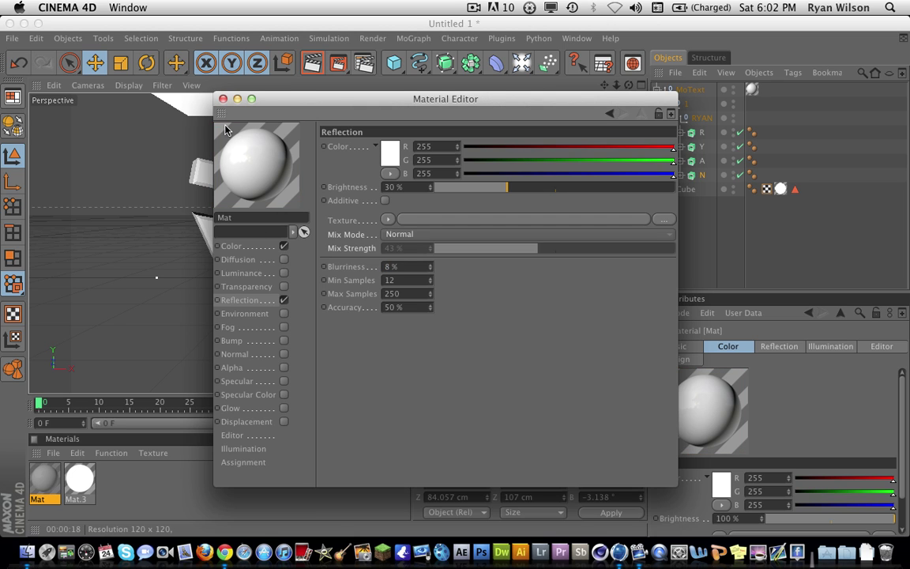
pyautogui.click(223, 99)
pyautogui.click(313, 66)
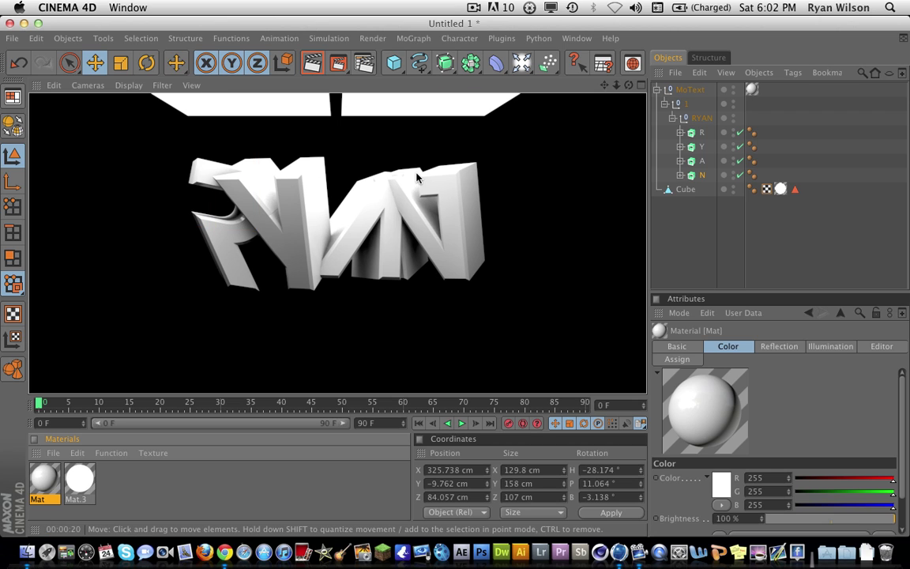
# Turn off the white material's reflection and render the view for comparison.
pyautogui.doubleClick(44, 479)
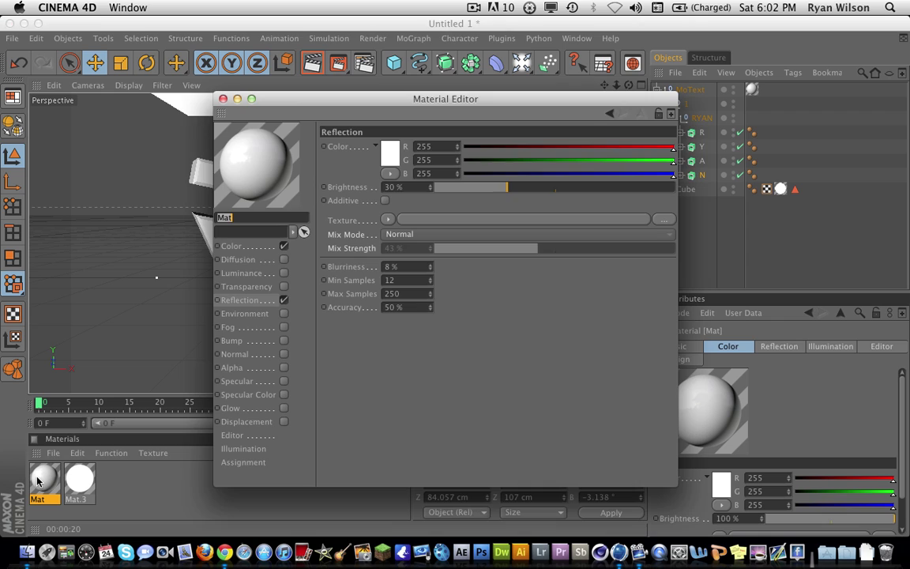
pyautogui.click(283, 300)
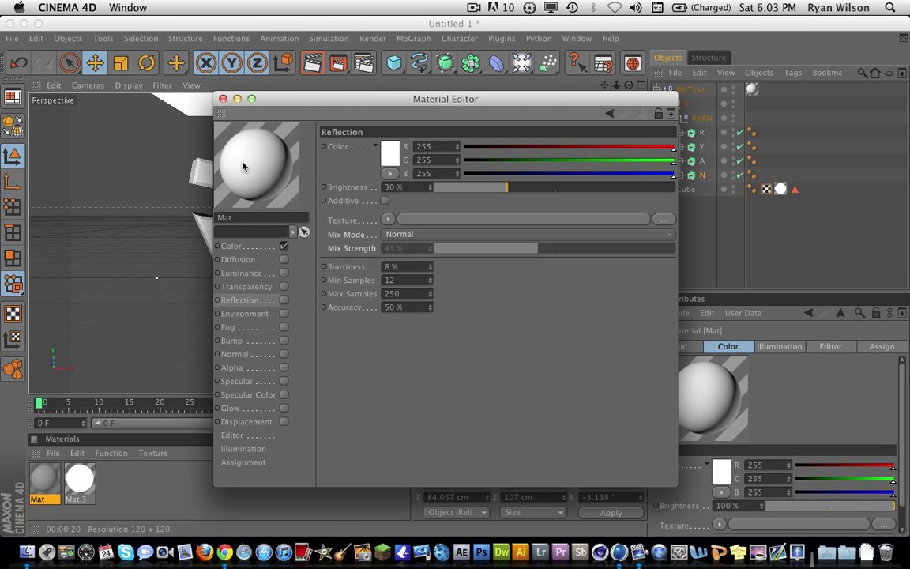
pyautogui.click(223, 99)
pyautogui.click(312, 66)
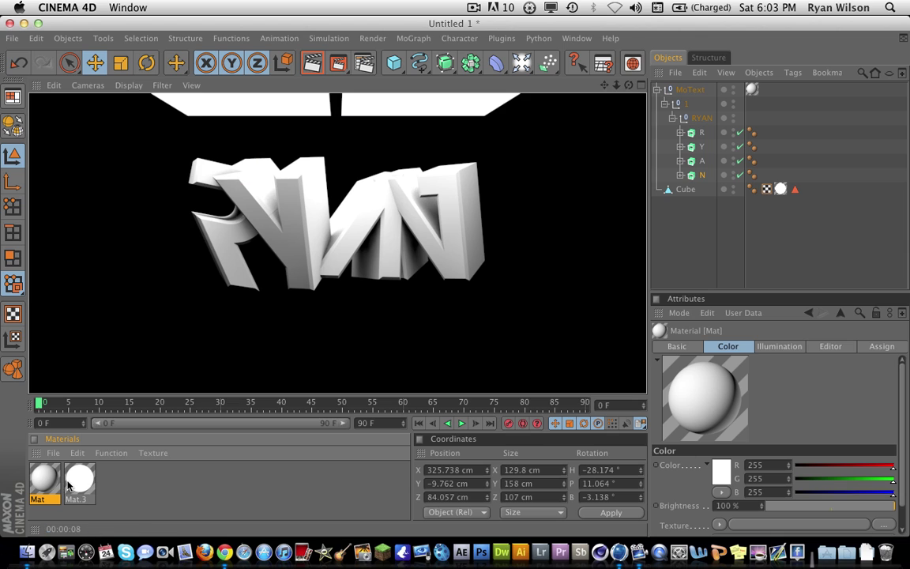
# Turn the white material's reflection back on and enable its Bump channel.
pyautogui.click(41, 474)
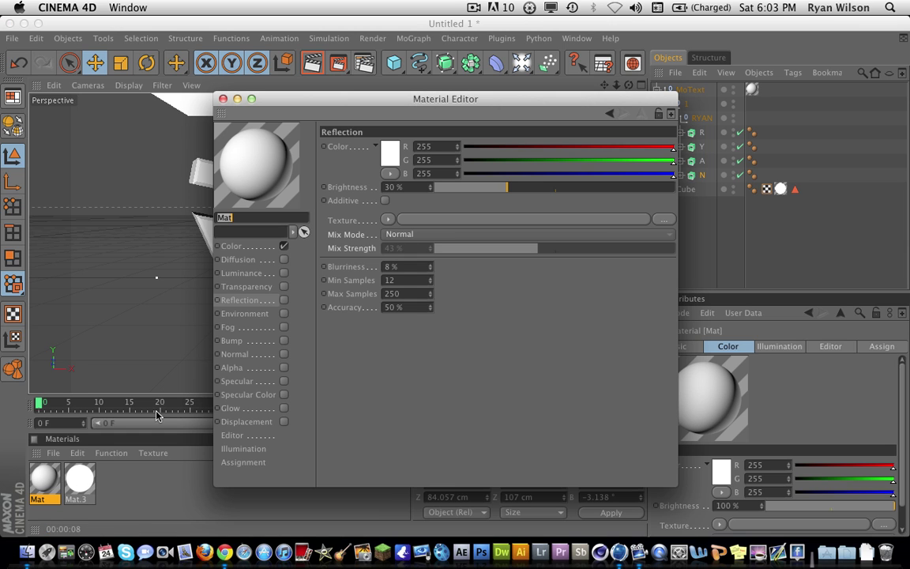
pyautogui.click(283, 300)
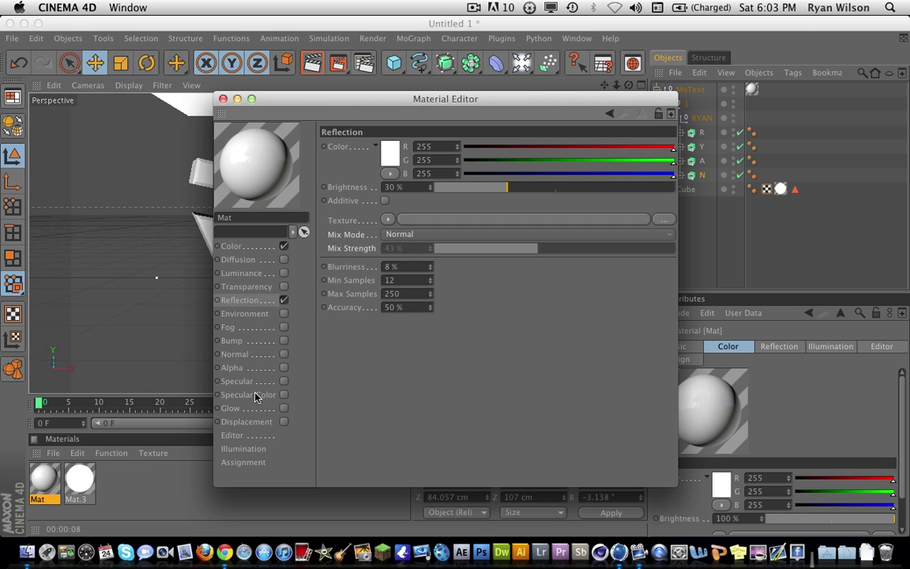
pyautogui.click(231, 340)
pyautogui.click(284, 341)
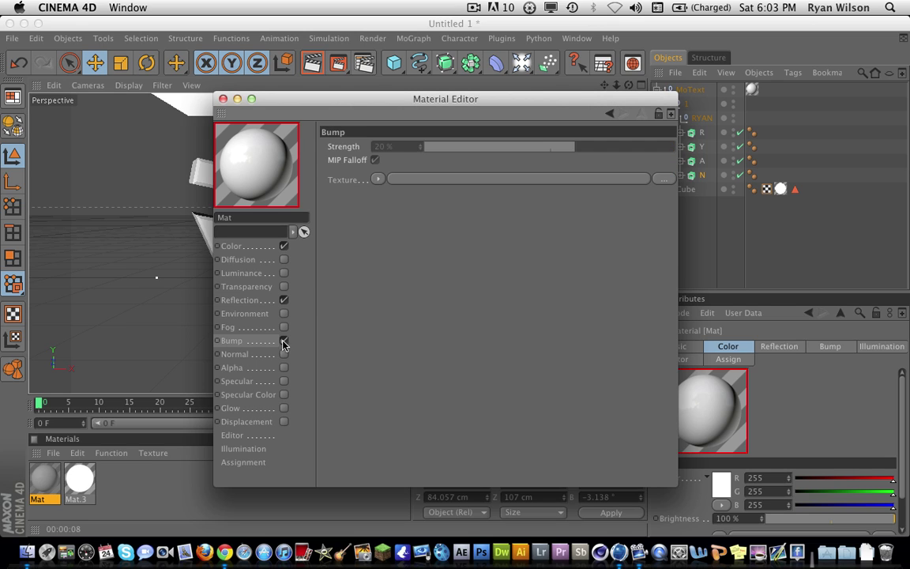
# Start loading an image as the bump texture and search Macintosh HD for "grey grunge".
pyautogui.click(378, 179)
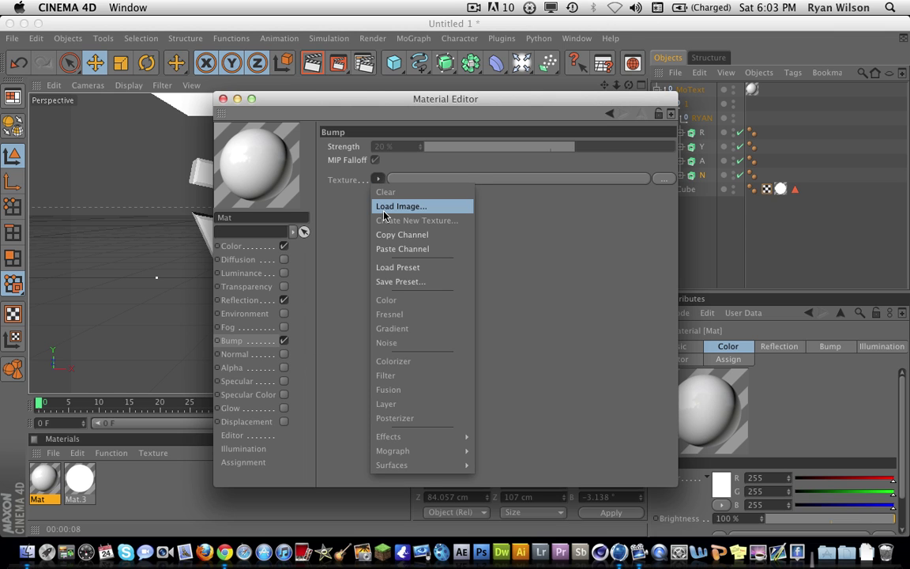
pyautogui.click(384, 208)
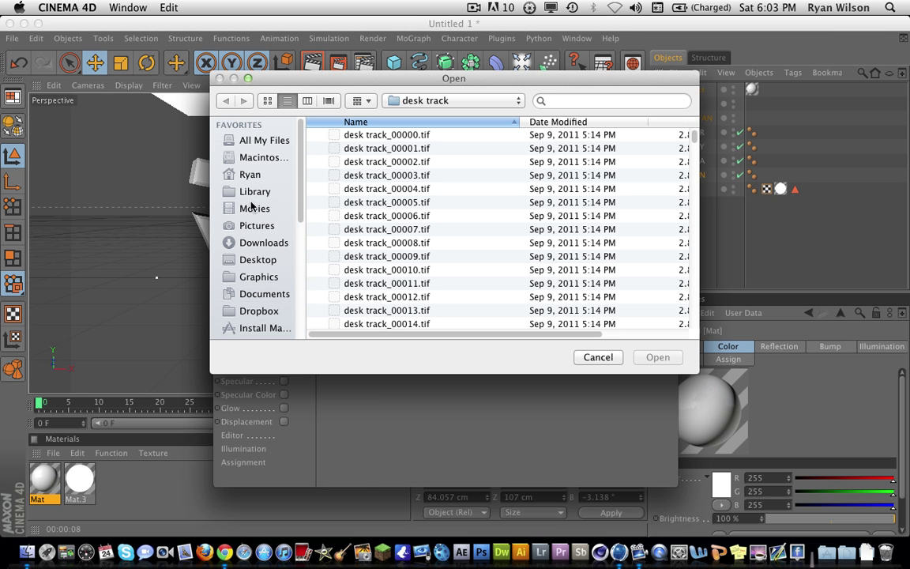
pyautogui.click(264, 157)
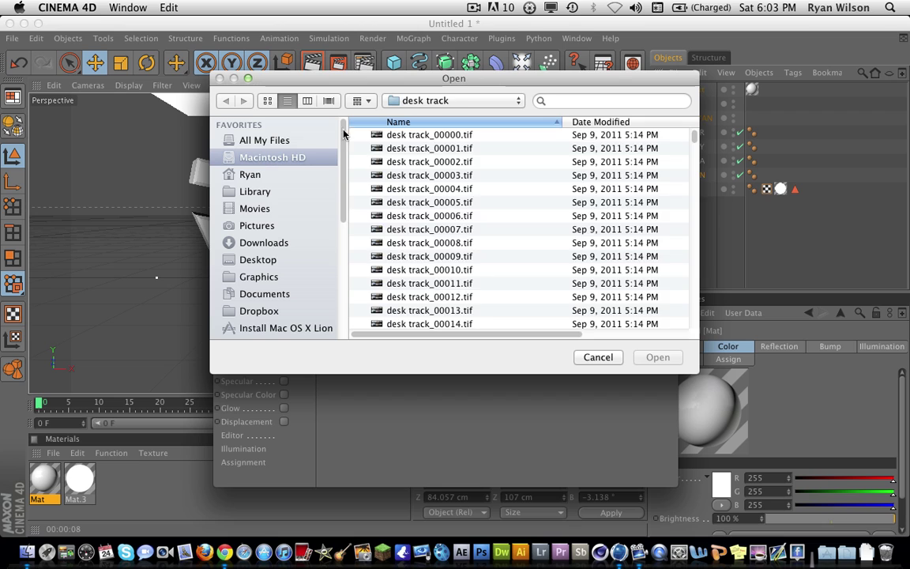
pyautogui.click(565, 101)
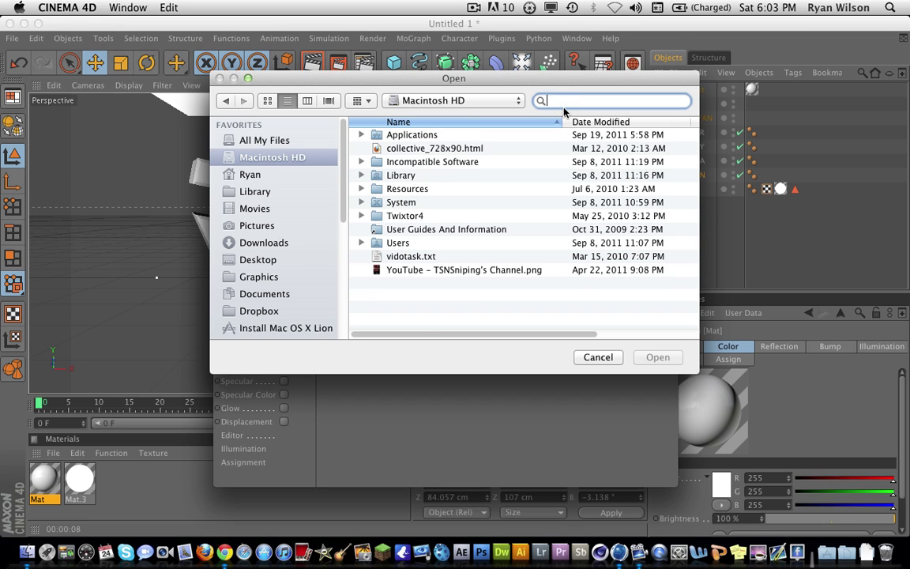
pyautogui.write('grey grunge')
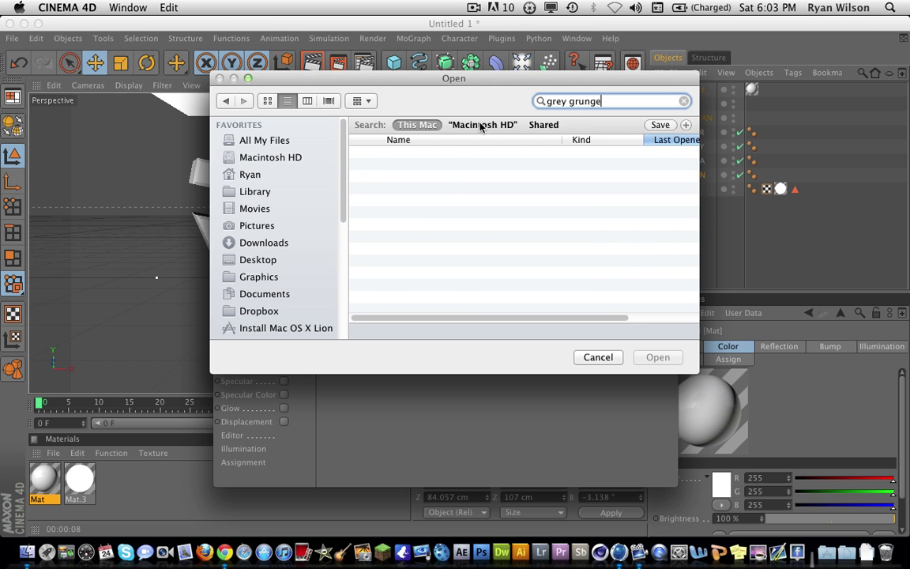
pyautogui.click(450, 124)
pyautogui.click(441, 169)
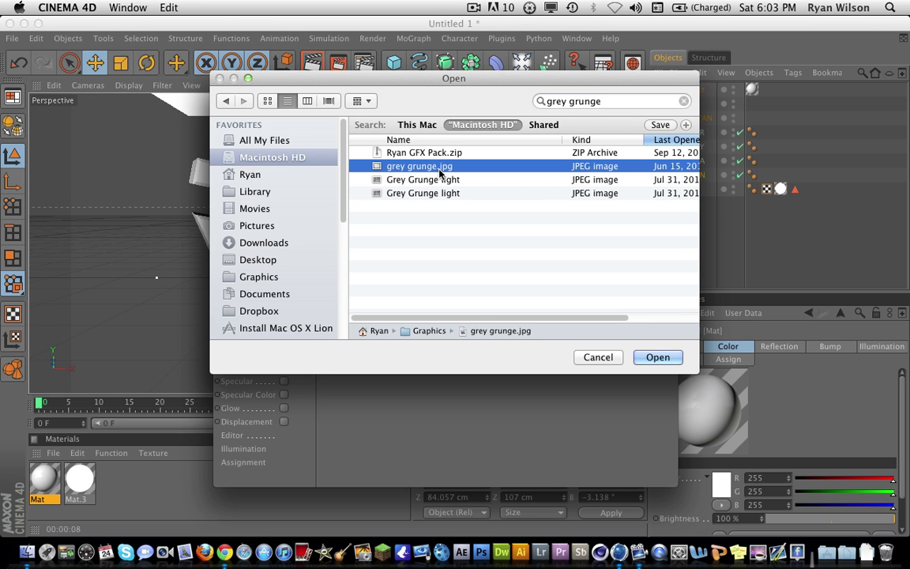
# Preview grey grunge.jpg and the two Grey Grunge light images to compare the textures.
pyautogui.press('space')
pyautogui.press('space')
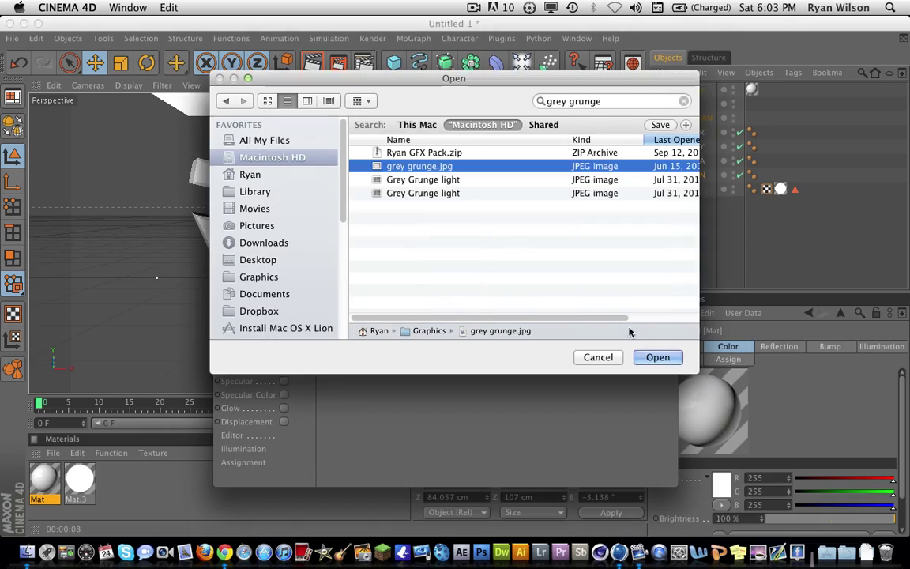
pyautogui.click(383, 179)
pyautogui.press('space')
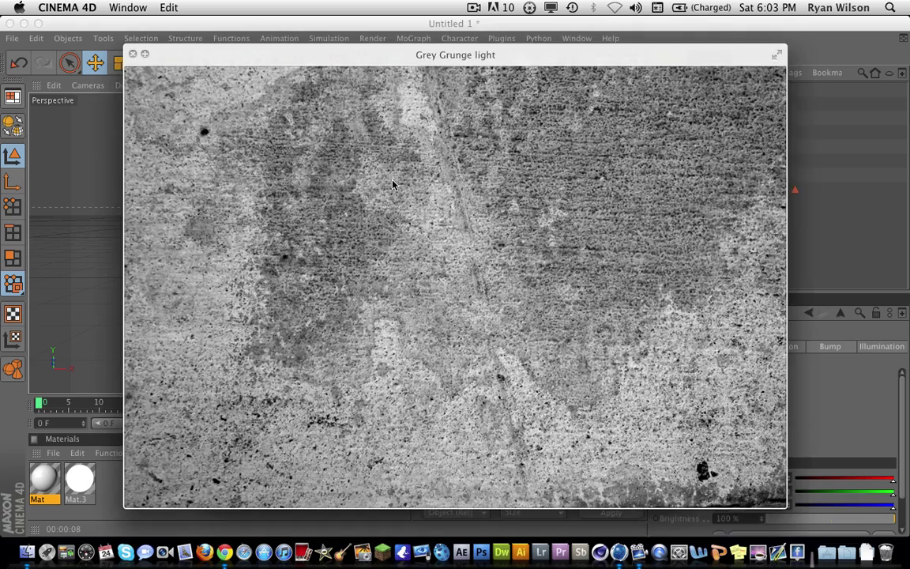
pyautogui.press('space')
pyautogui.click(395, 194)
pyautogui.press('space')
pyautogui.press('space')
# Load grey grunge.jpg as the bump texture and set the bump strength to 100 %.
pyautogui.click(403, 166)
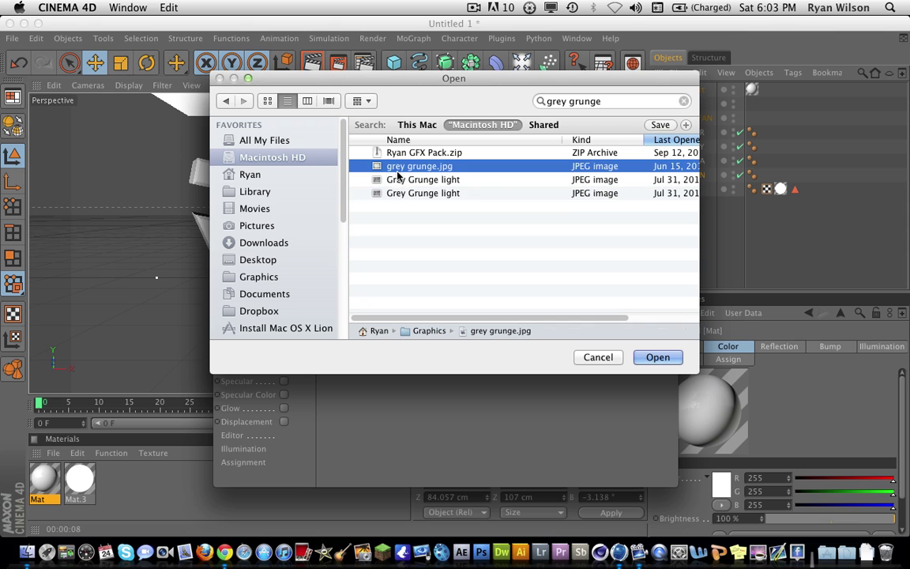
pyautogui.click(660, 357)
pyautogui.click(499, 209)
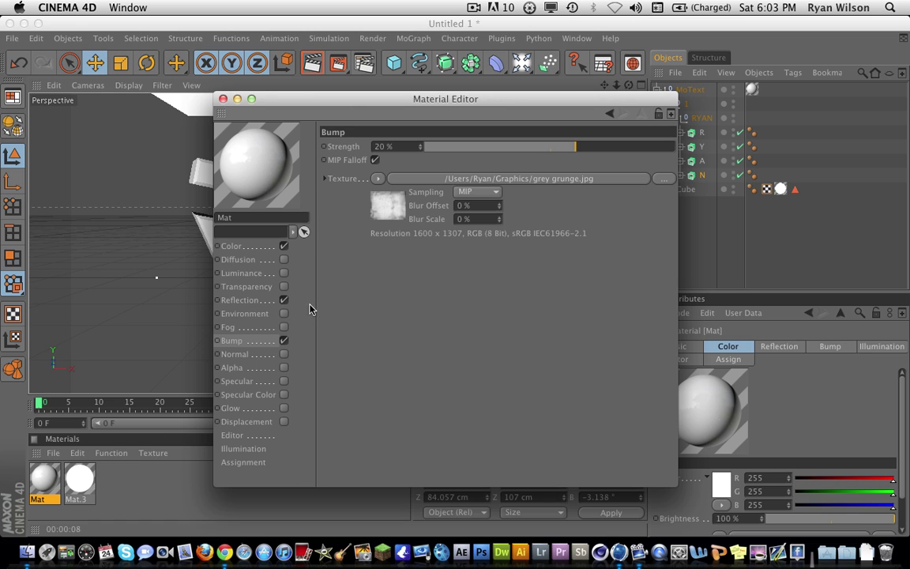
pyautogui.moveTo(622, 147); pyautogui.dragTo(646, 147)
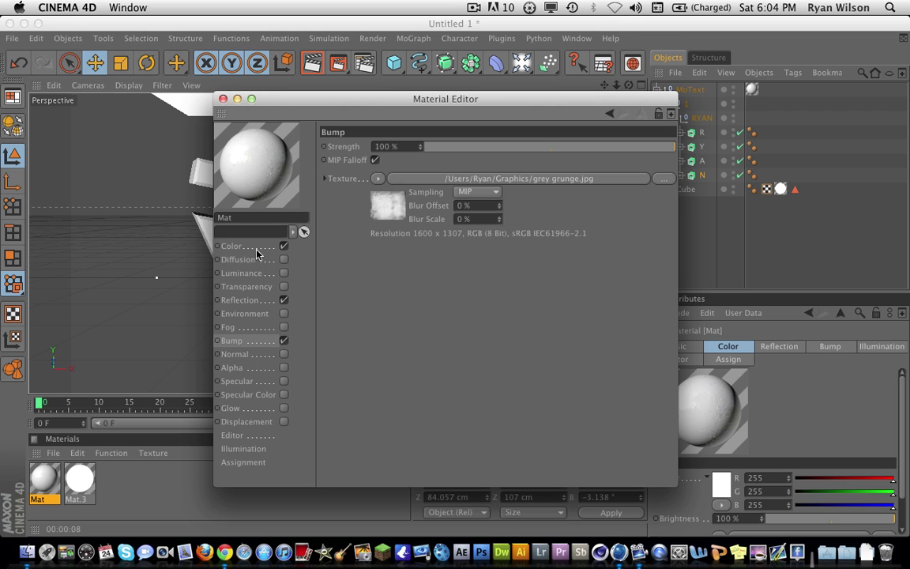
# Load grey grunge.jpg from the existing bitmaps as the texture of the Mat material's Color channel.
pyautogui.click(232, 246)
pyautogui.click(386, 206)
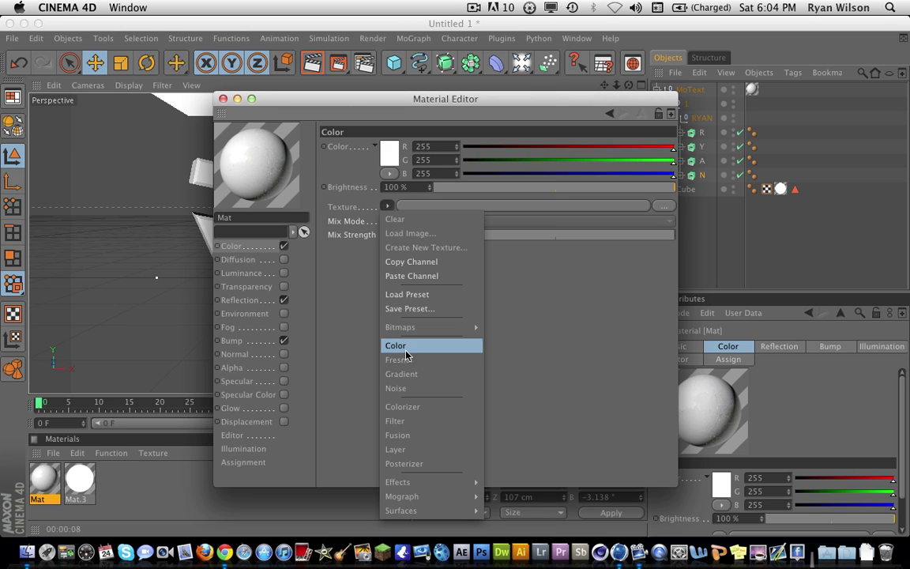
pyautogui.moveTo(416, 331)
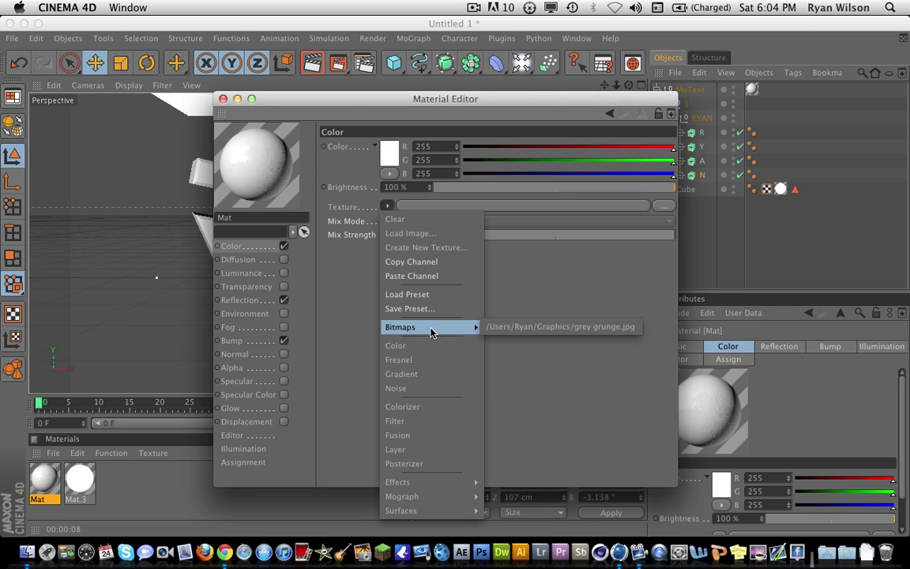
pyautogui.click(509, 329)
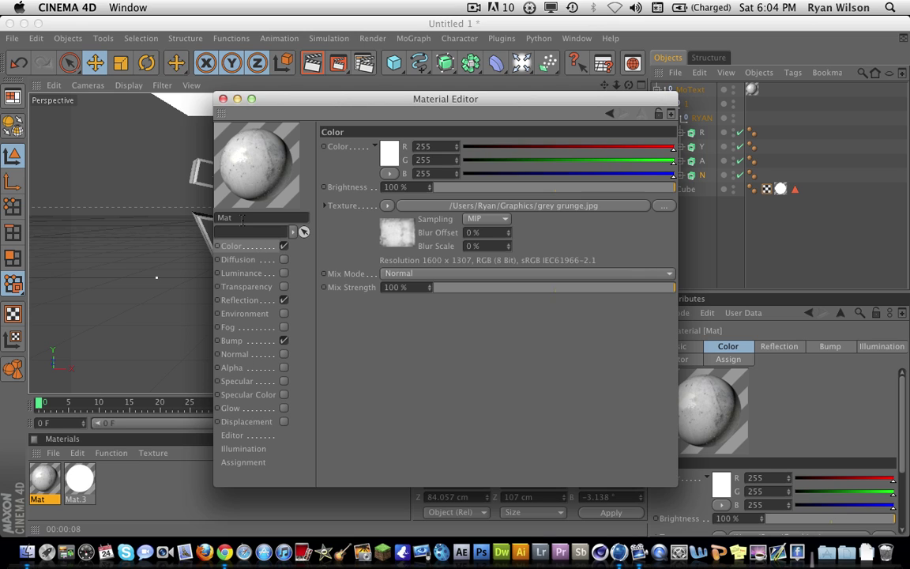
# Lower the Mat material's reflection brightness to 4 % and close the Material Editor.
pyautogui.click(245, 300)
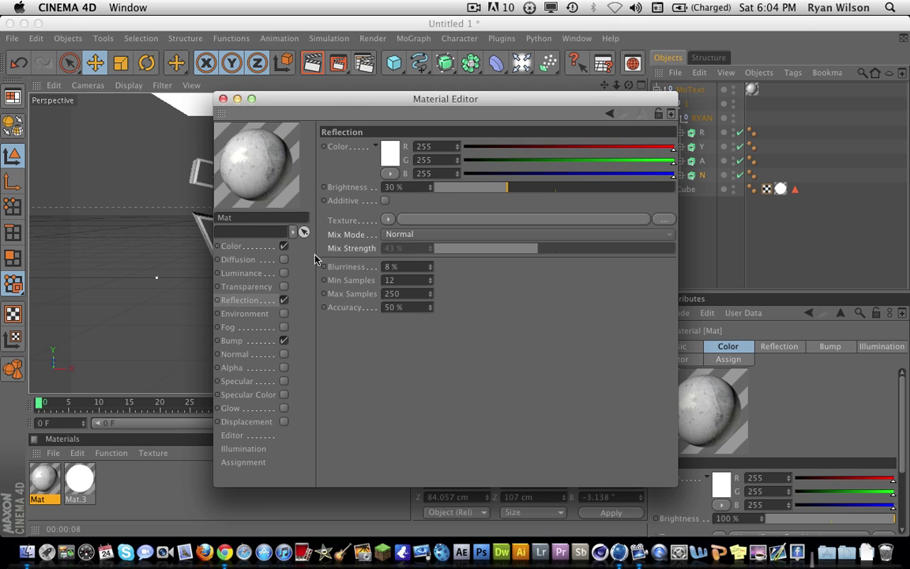
pyautogui.click(460, 192)
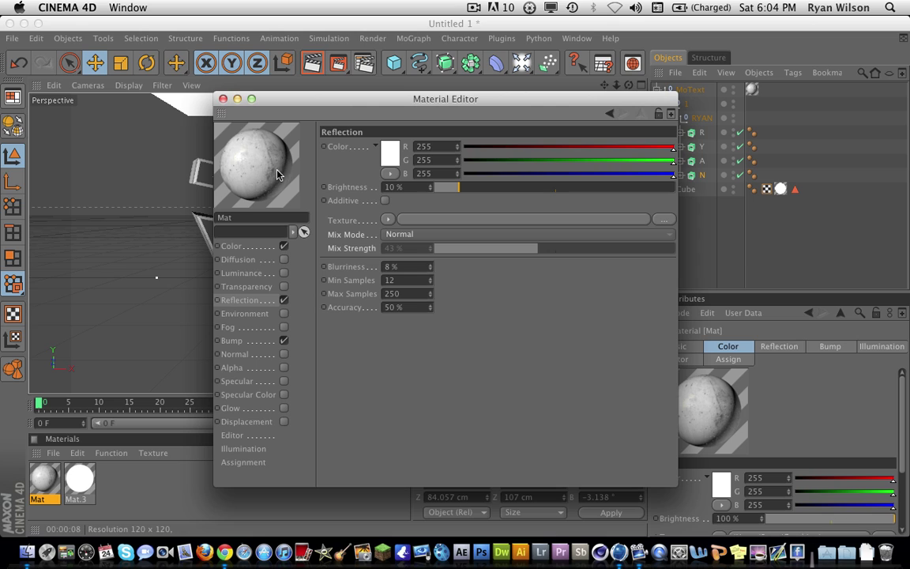
pyautogui.click(445, 189)
pyautogui.click(443, 189)
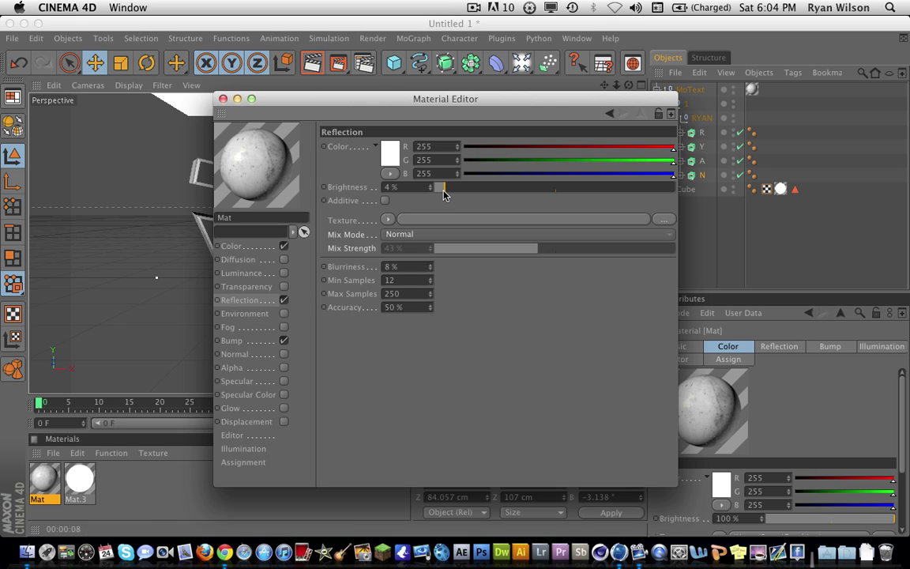
pyautogui.click(223, 99)
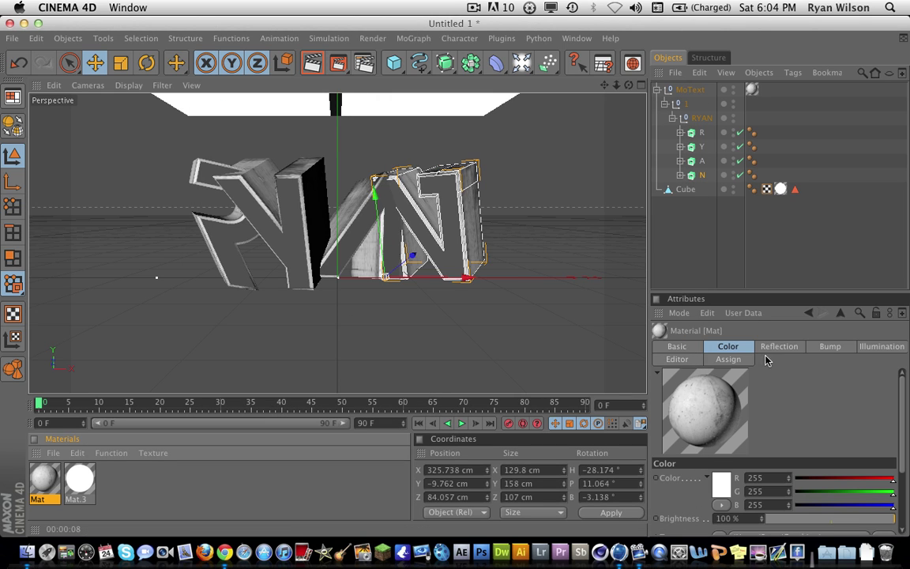
pyautogui.moveTo(902, 425); pyautogui.dragTo(900, 474)
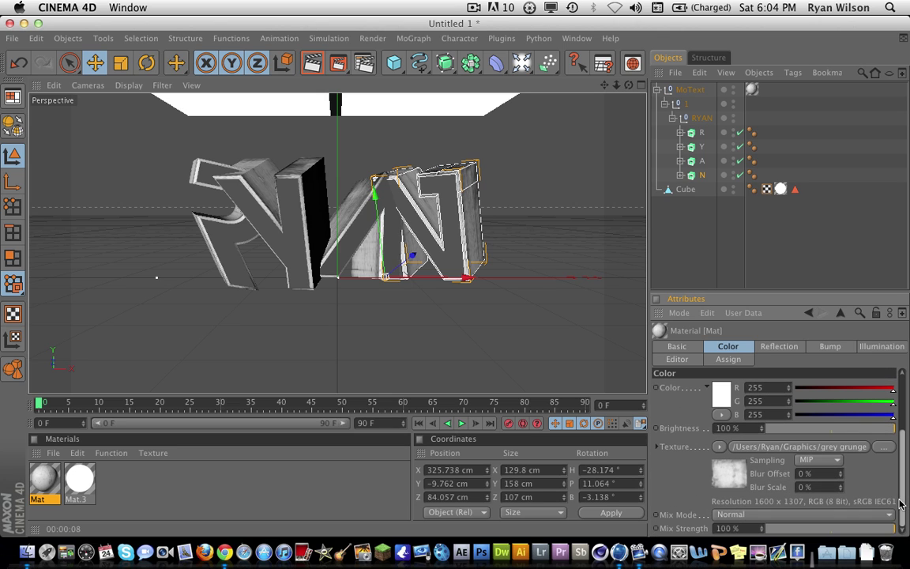
pyautogui.click(687, 351)
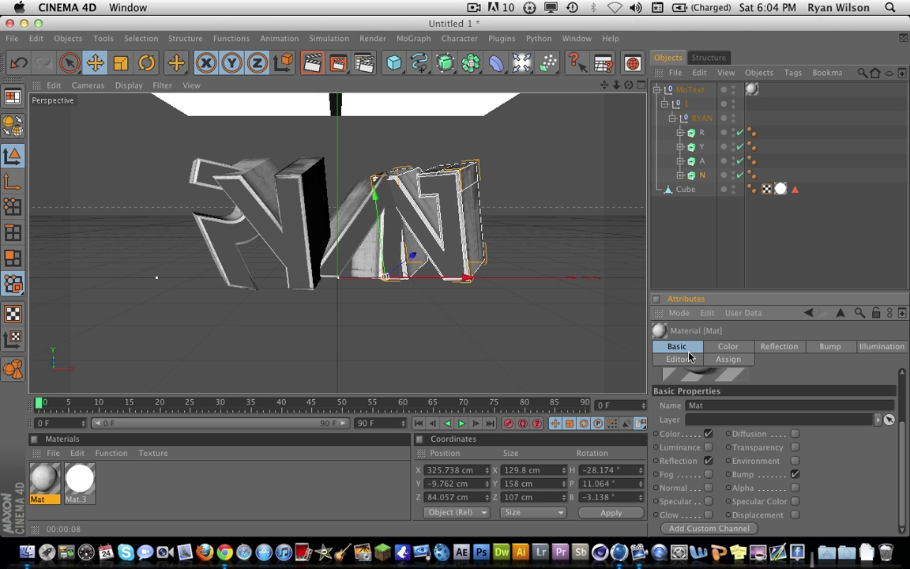
pyautogui.click(728, 358)
pyautogui.click(728, 346)
pyautogui.click(772, 347)
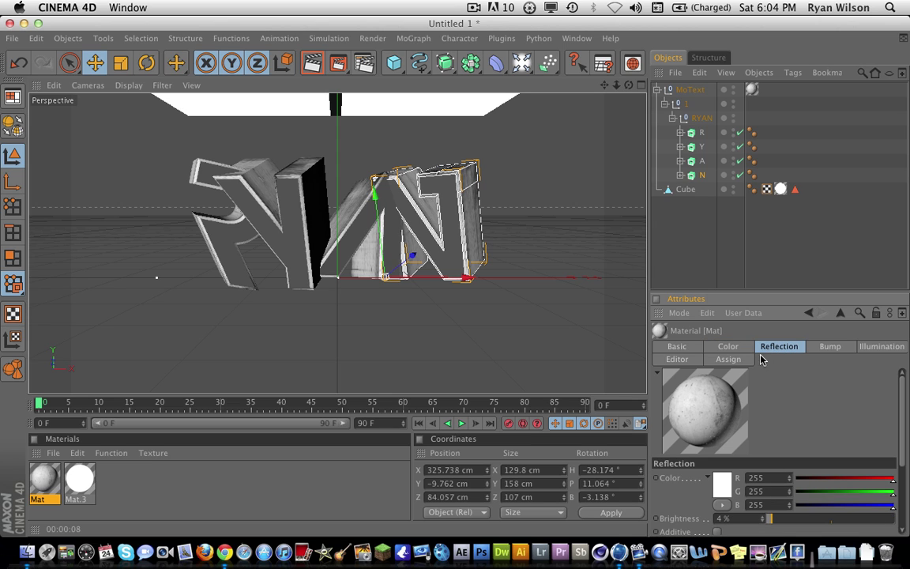
pyautogui.click(45, 477)
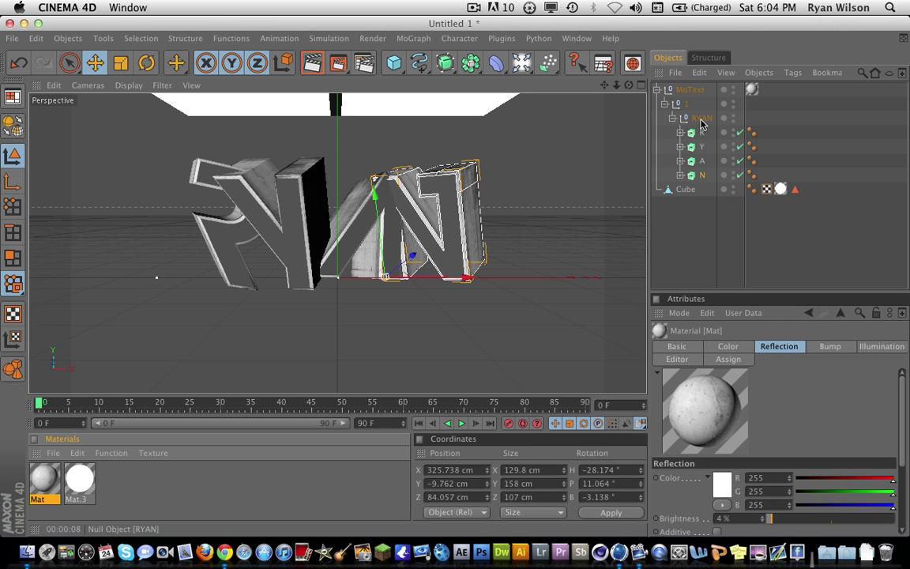
# Set the projection of the MoText object's texture tag to Cubic and render the active view.
pyautogui.click(698, 90)
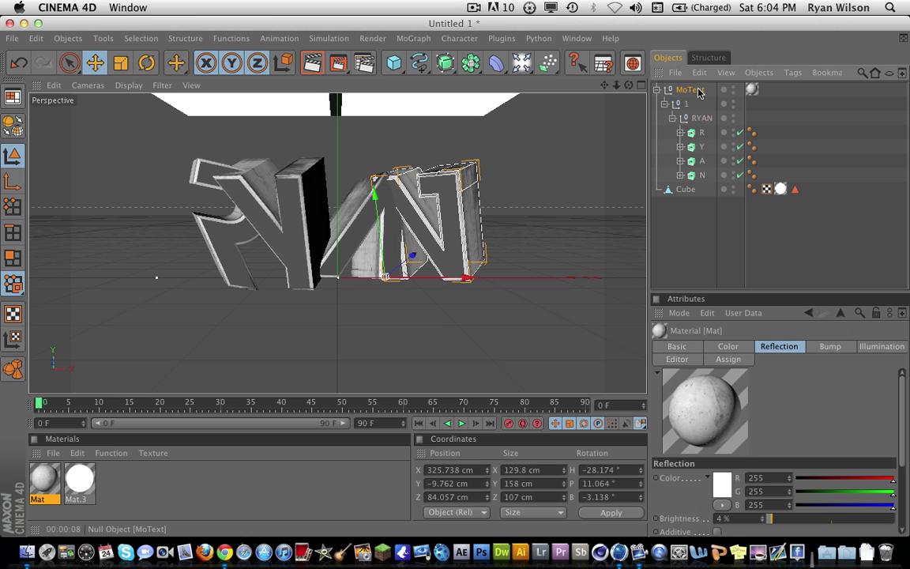
pyautogui.click(751, 89)
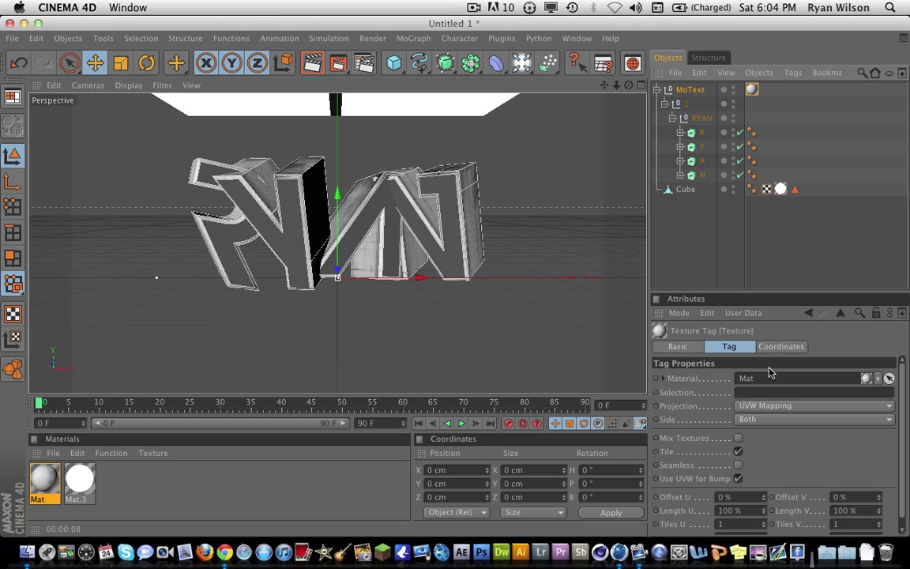
pyautogui.click(762, 406)
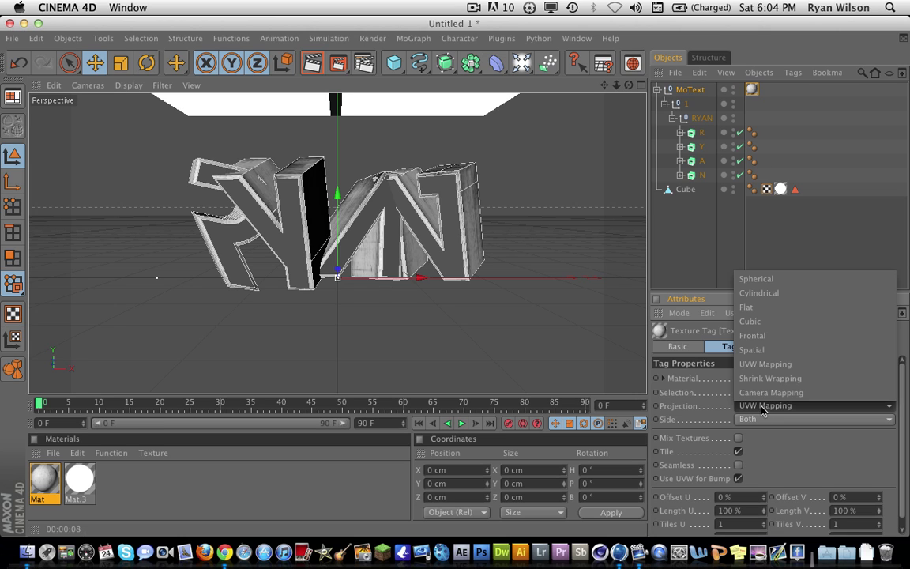
pyautogui.click(774, 327)
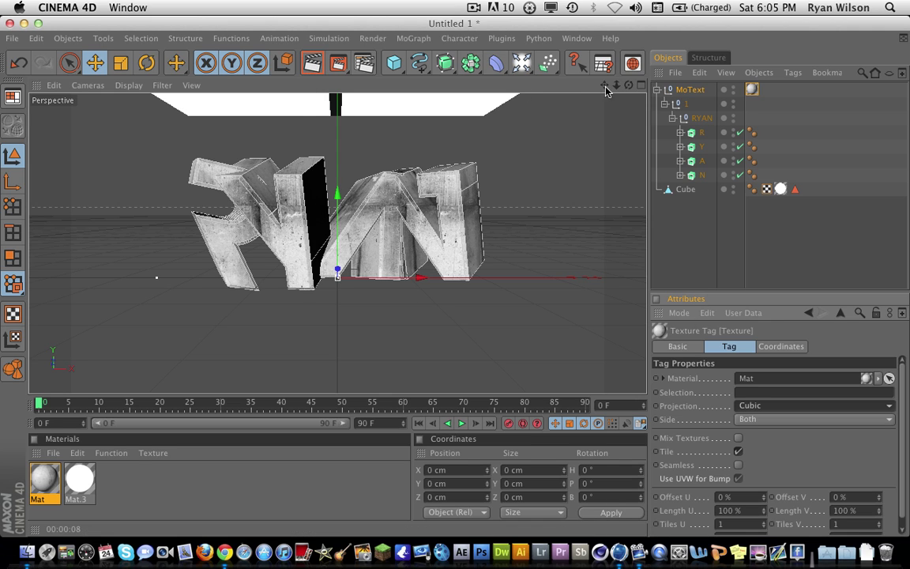
pyautogui.click(312, 63)
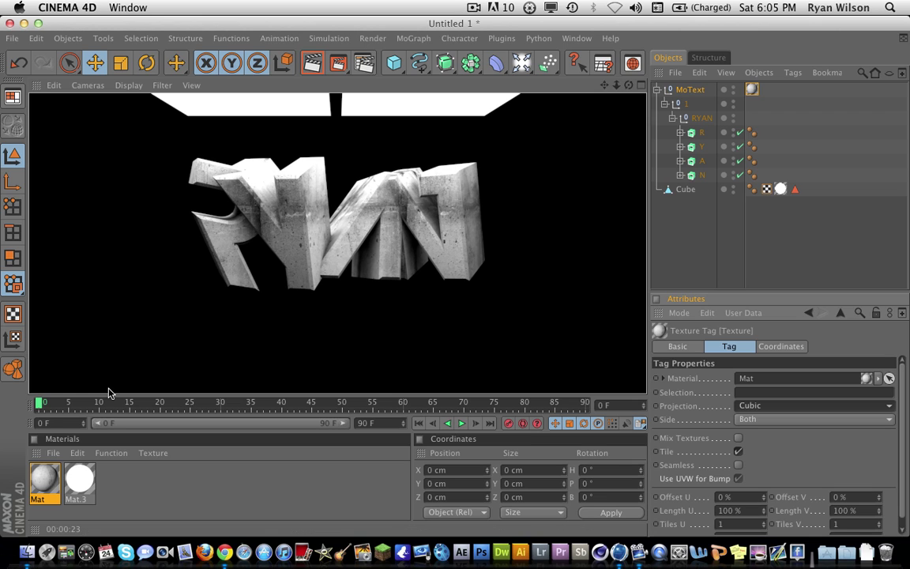
# Set the Mat material's color to dark red (RGB 175, 0, 0) and its texture mix mode to Multiply.
pyautogui.doubleClick(45, 478)
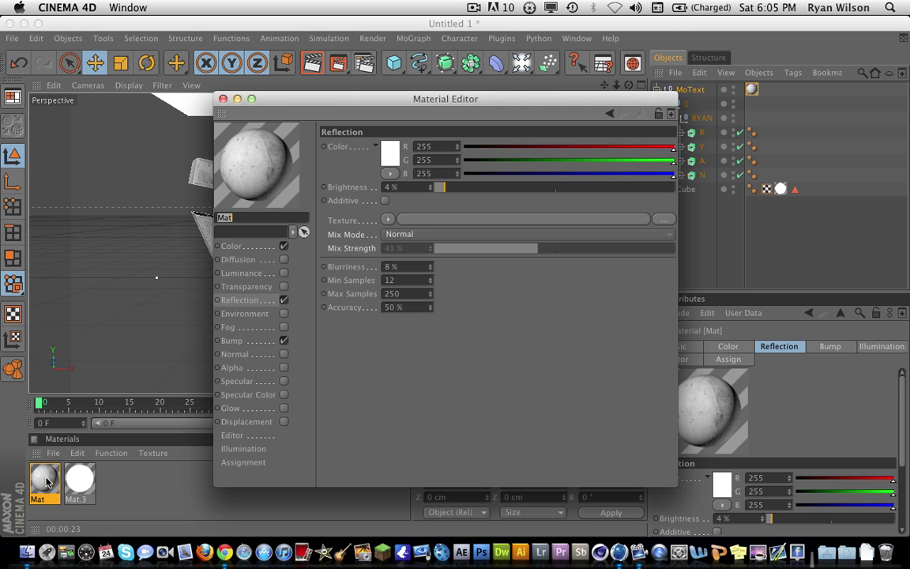
pyautogui.click(231, 246)
pyautogui.click(387, 152)
pyautogui.click(394, 135)
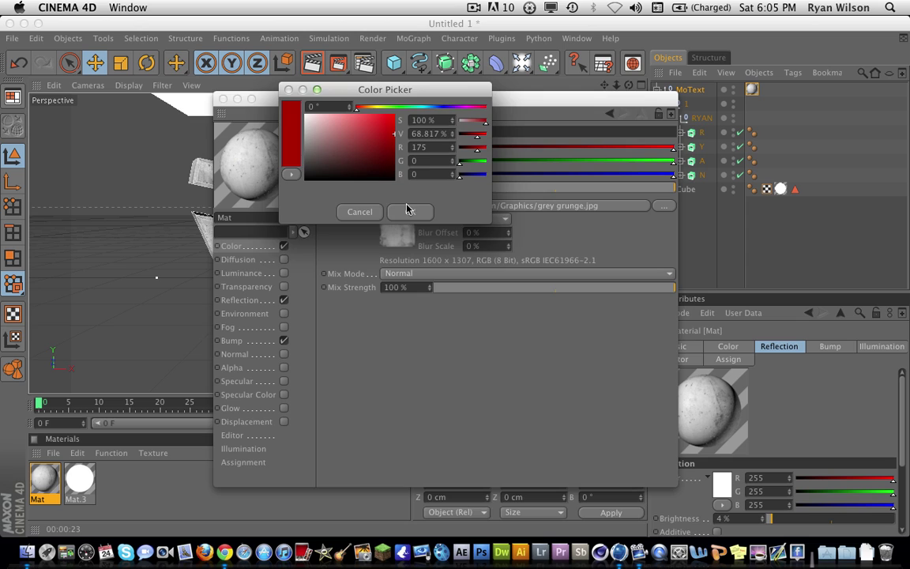
pyautogui.click(410, 212)
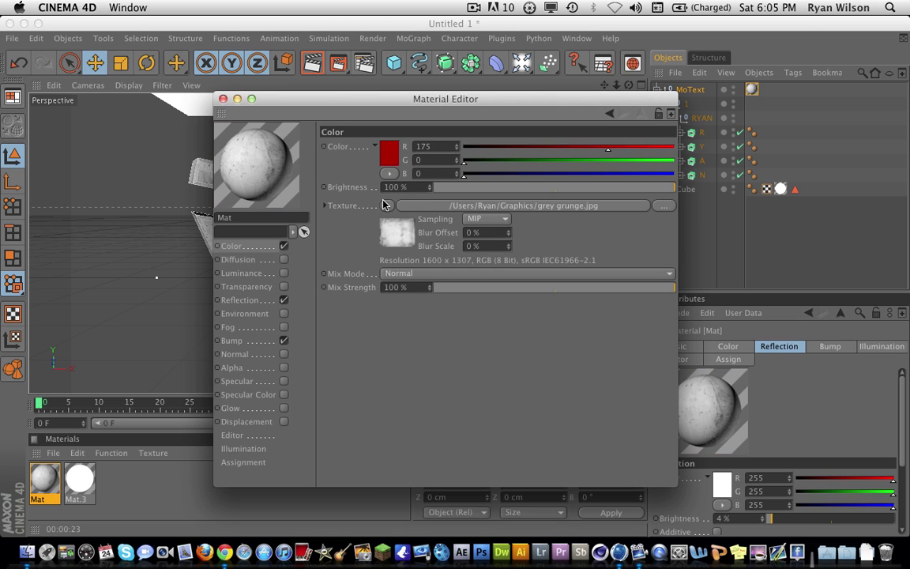
pyautogui.click(451, 273)
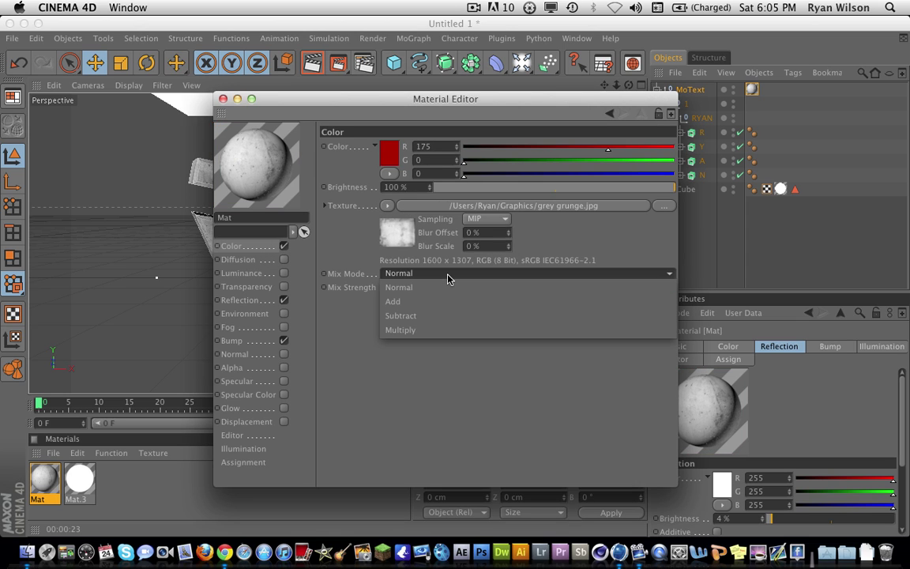
pyautogui.click(427, 328)
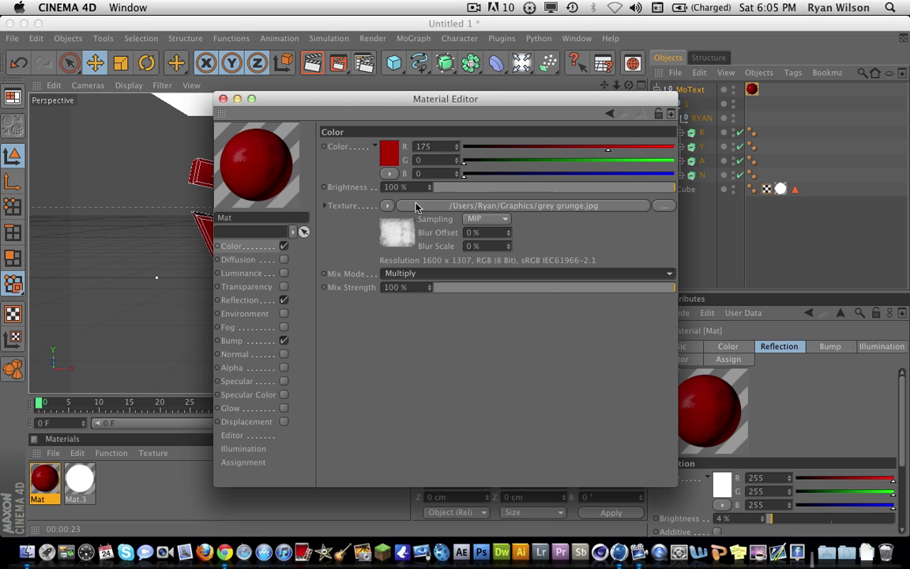
# Brighten the Mat material's red color to RGB 246, 1, 1.
pyautogui.click(387, 152)
pyautogui.click(395, 121)
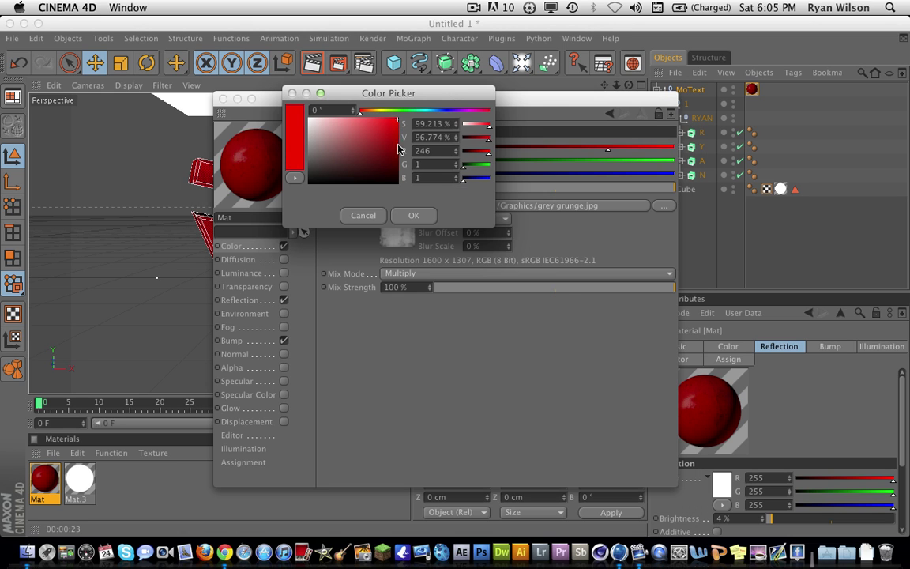
pyautogui.click(407, 215)
# Try a texture mix strength of 16 %, return it to 100 %, and render the active view.
pyautogui.click(472, 288)
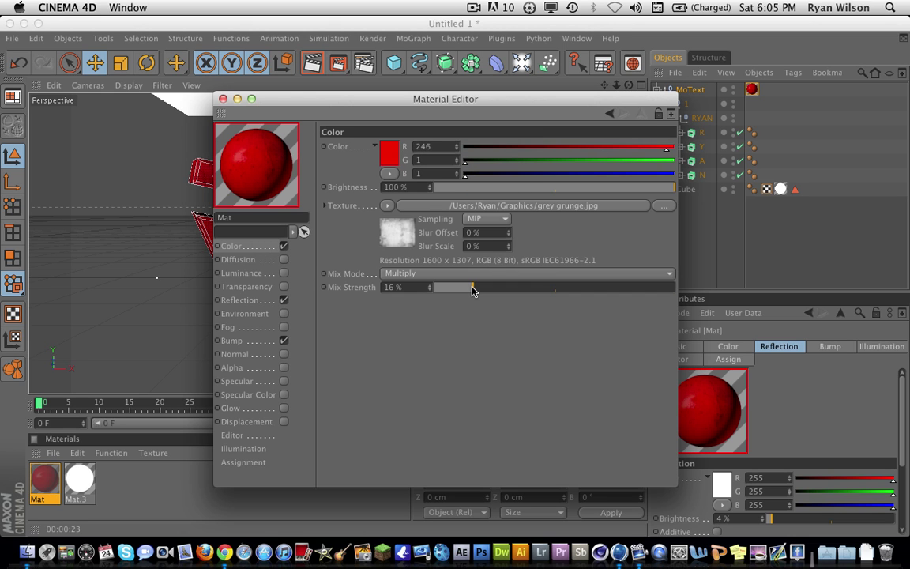
pyautogui.moveTo(472, 291); pyautogui.dragTo(675, 288)
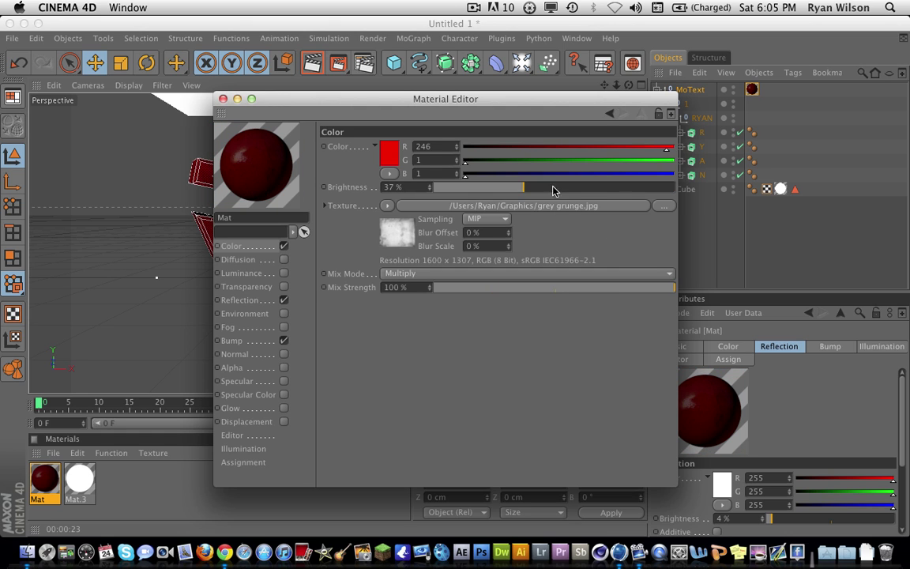
pyautogui.click(222, 99)
pyautogui.click(313, 64)
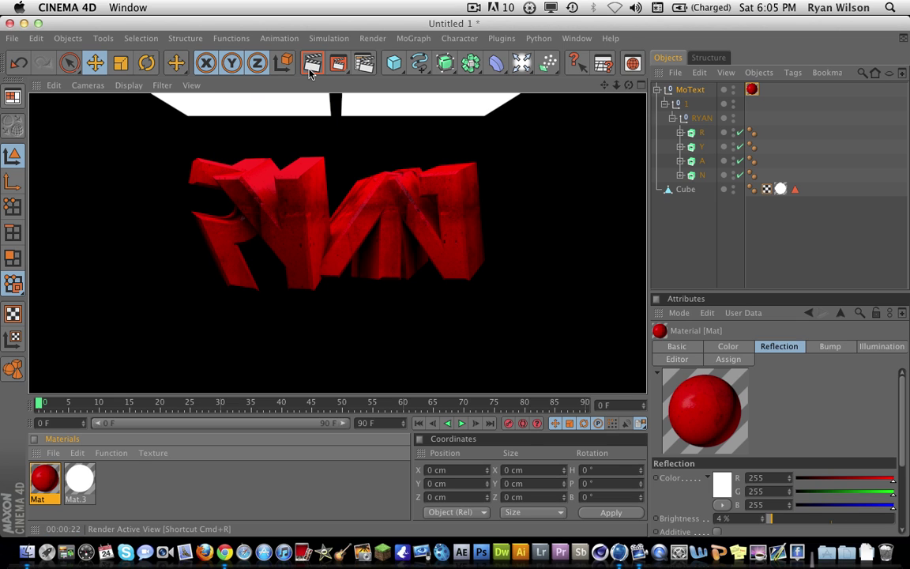
pyautogui.doubleClick(48, 477)
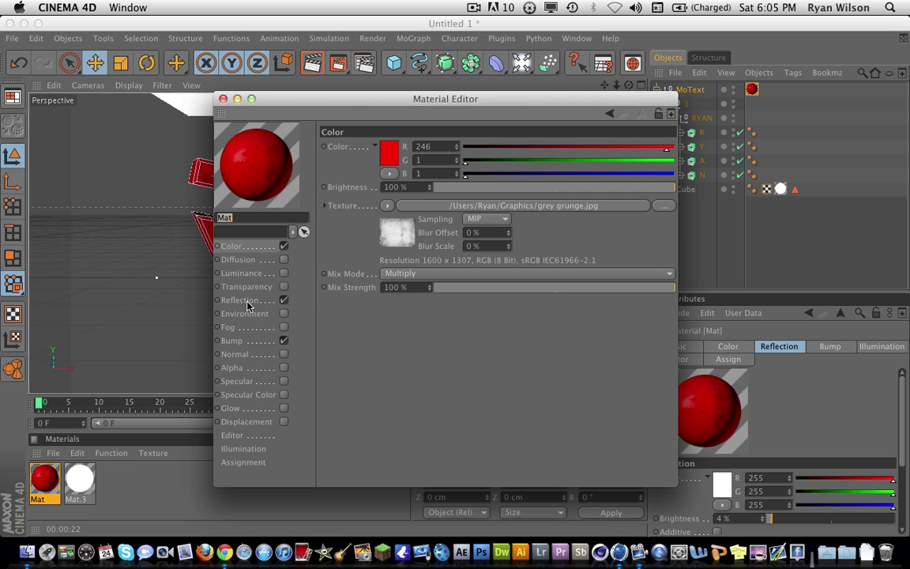
pyautogui.moveTo(297, 107); pyautogui.dragTo(260, 152)
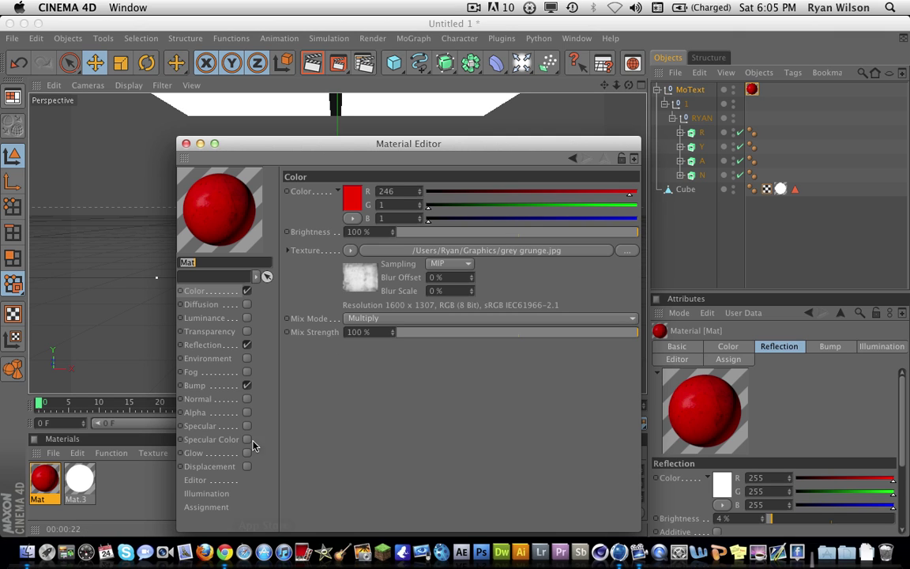
pyautogui.click(185, 143)
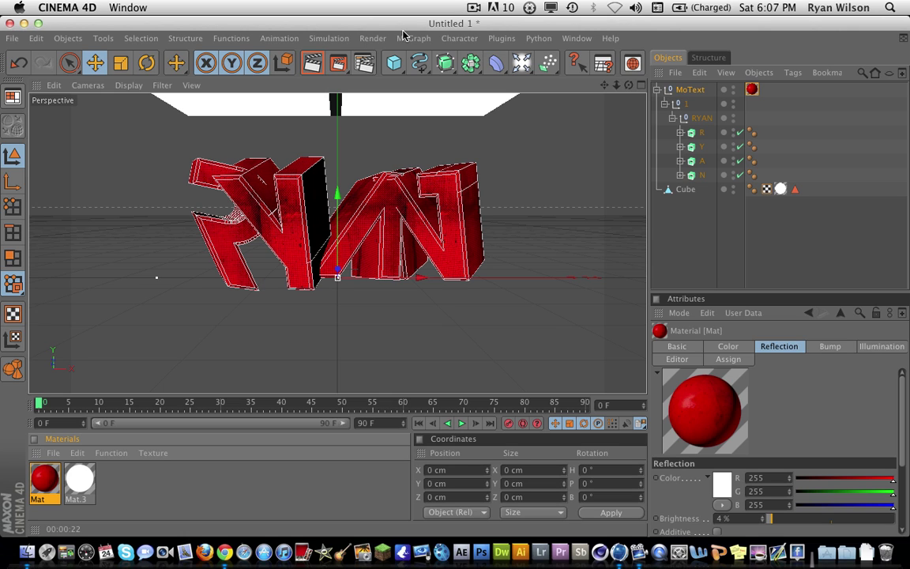
pyautogui.click(471, 8)
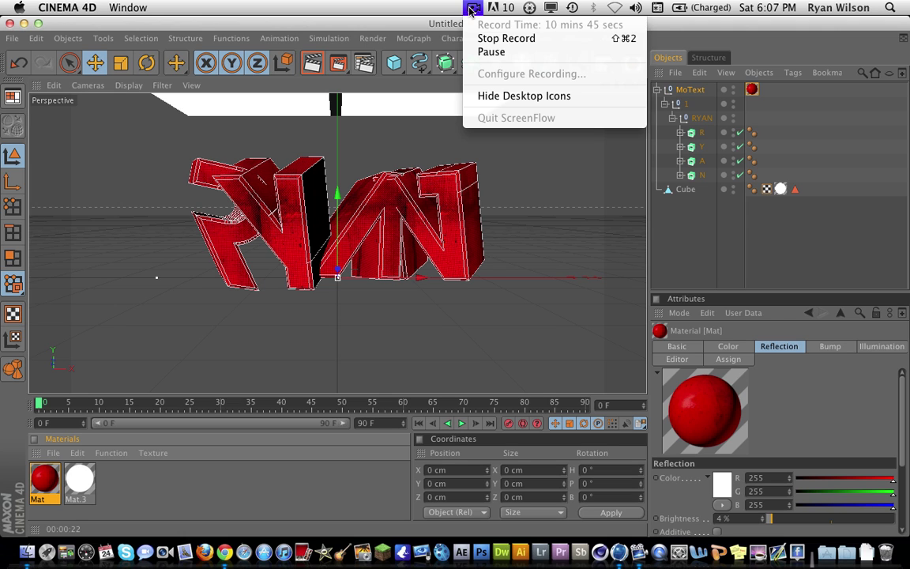